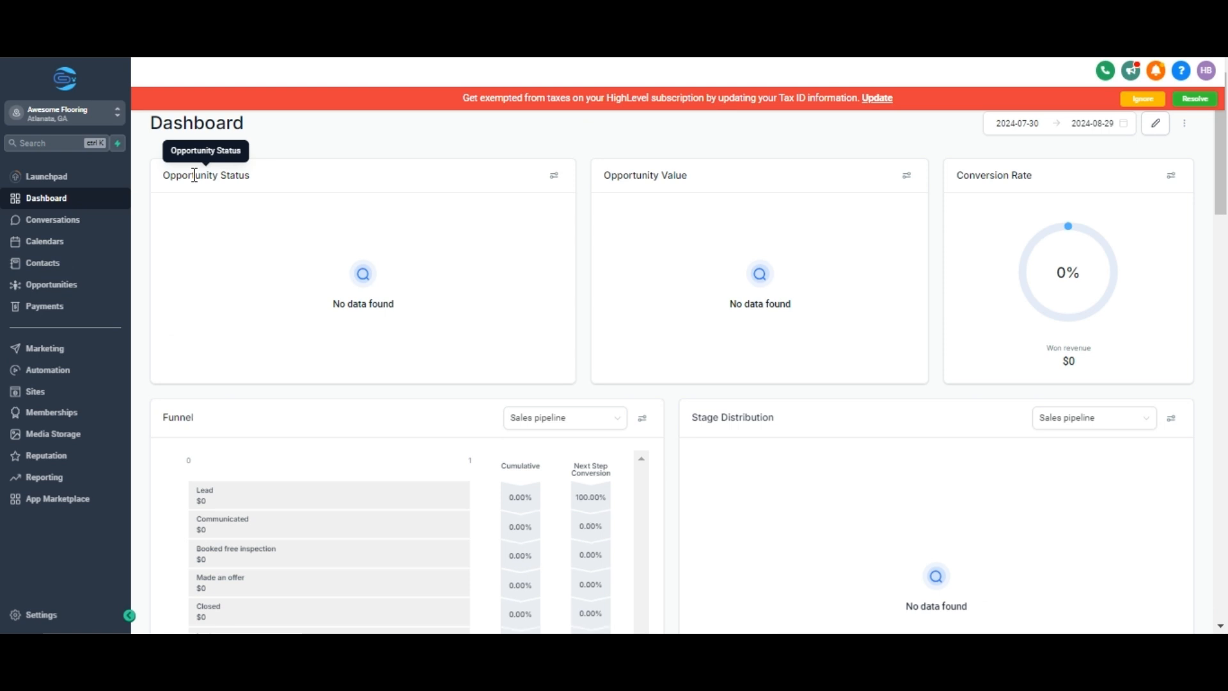
Step: Start a new service calendar from the calendar settings and ignore the tax ID notice
{"action": "left_click", "coordinate": [41, 615]}
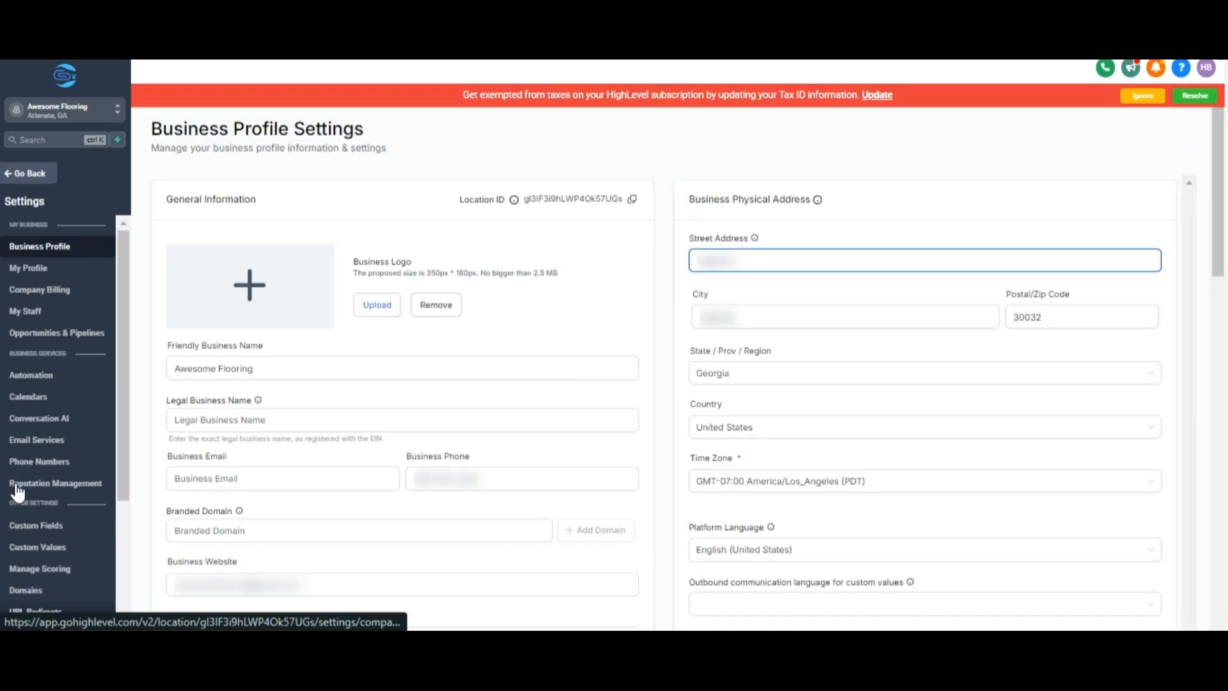
{"action": "left_click", "coordinate": [30, 398]}
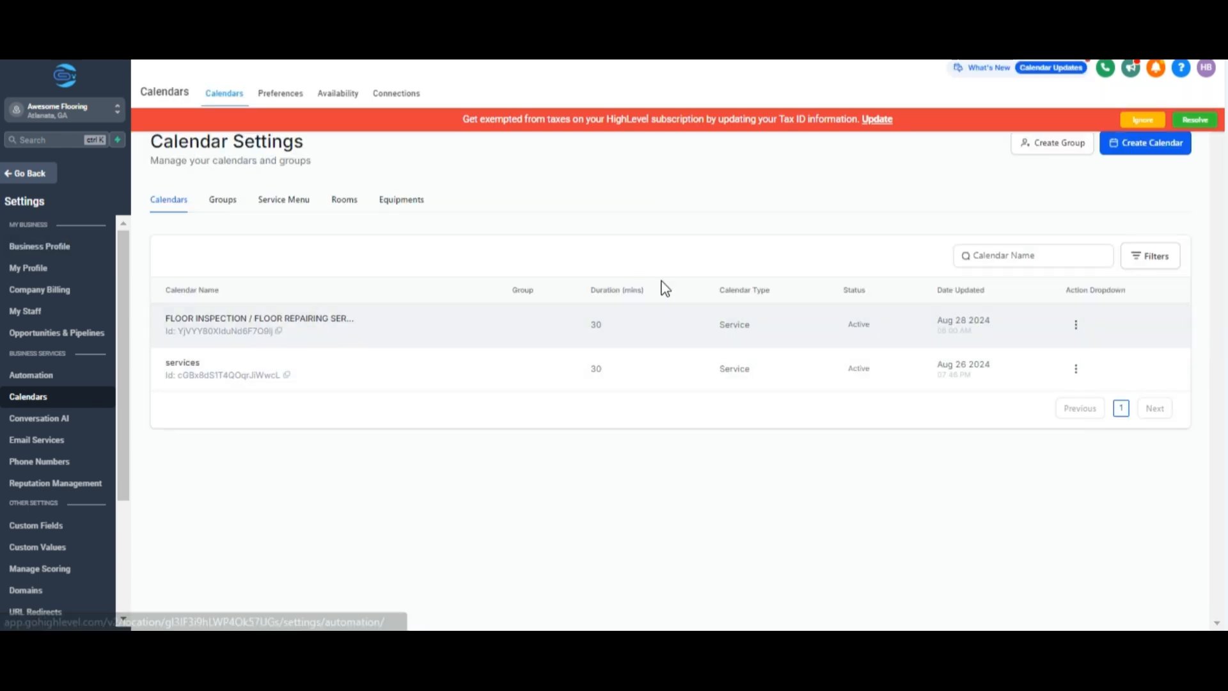
{"action": "left_click", "coordinate": [1131, 143]}
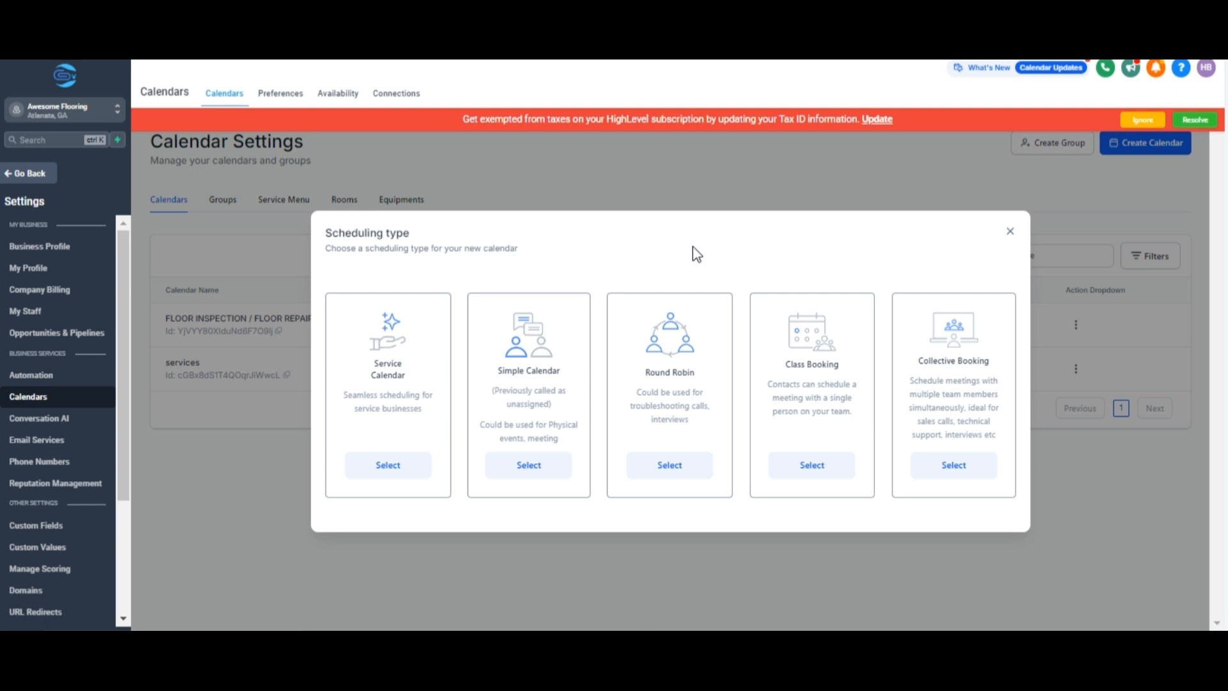
{"action": "left_click", "coordinate": [396, 463]}
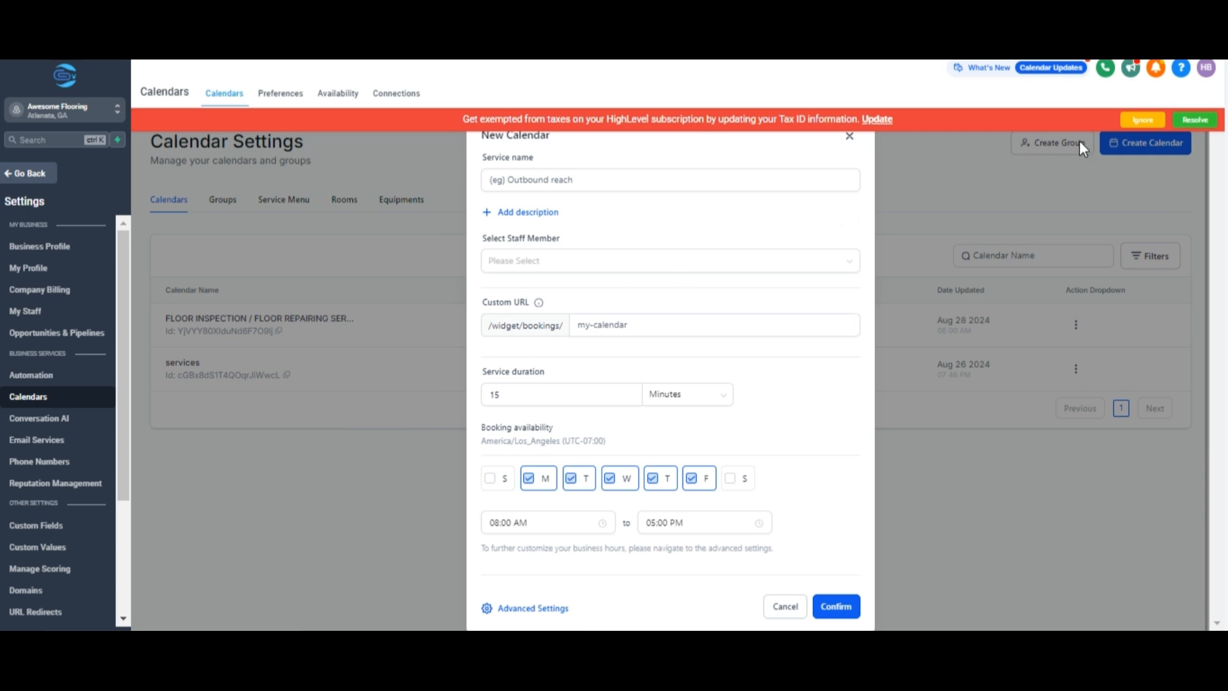
{"action": "left_click", "coordinate": [1142, 120]}
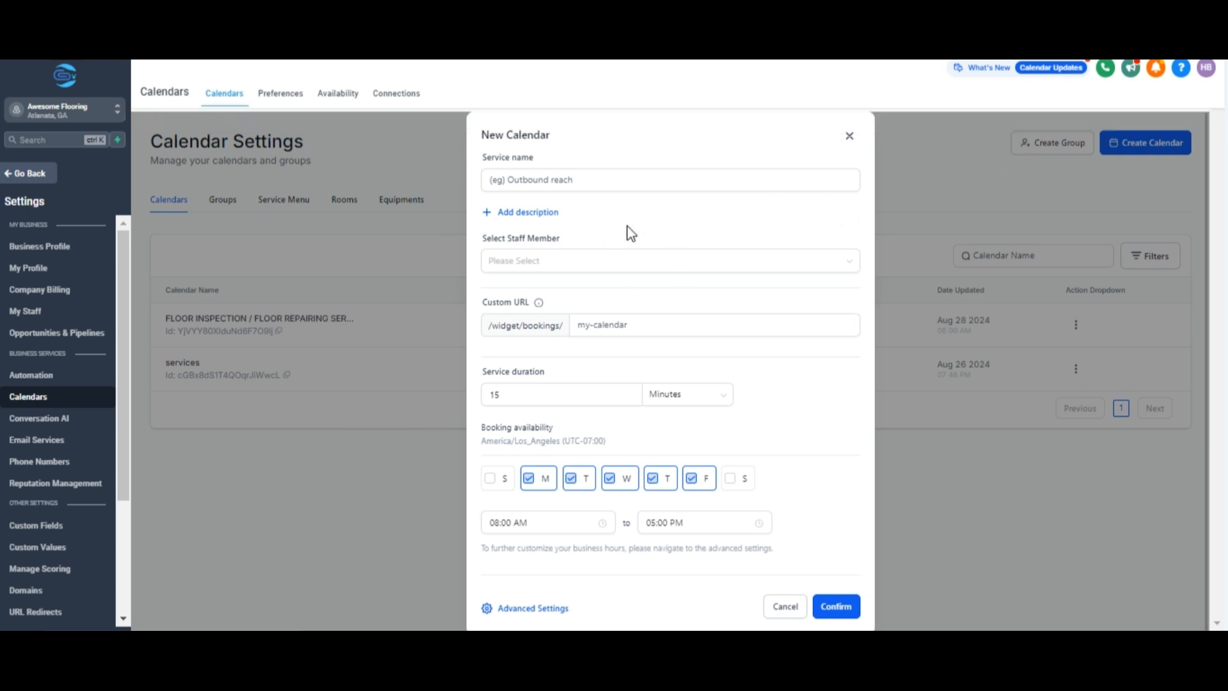
Step: Name the service FLOOR INSPECTION CALENDAR and assign the first listed staff member to it
{"action": "left_click", "coordinate": [560, 180]}
{"action": "type", "text": "FLOO"}
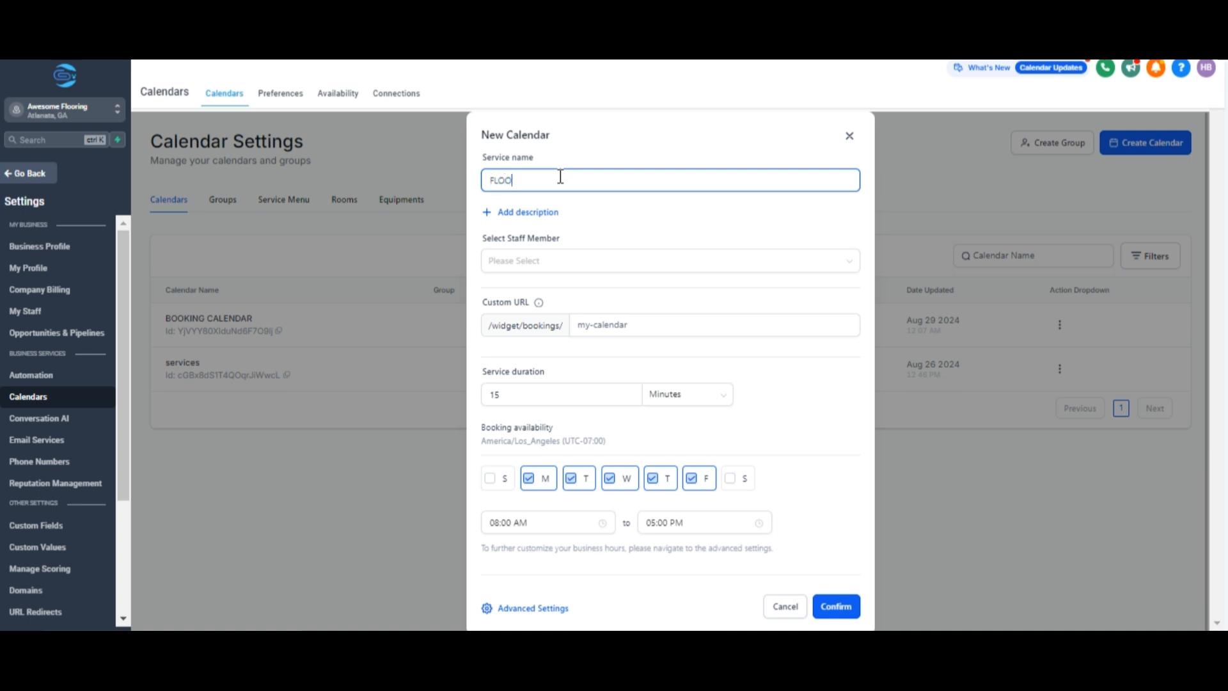
{"action": "type", "text": "R INSPECTION CALENDAR"}
{"action": "left_click", "coordinate": [562, 261]}
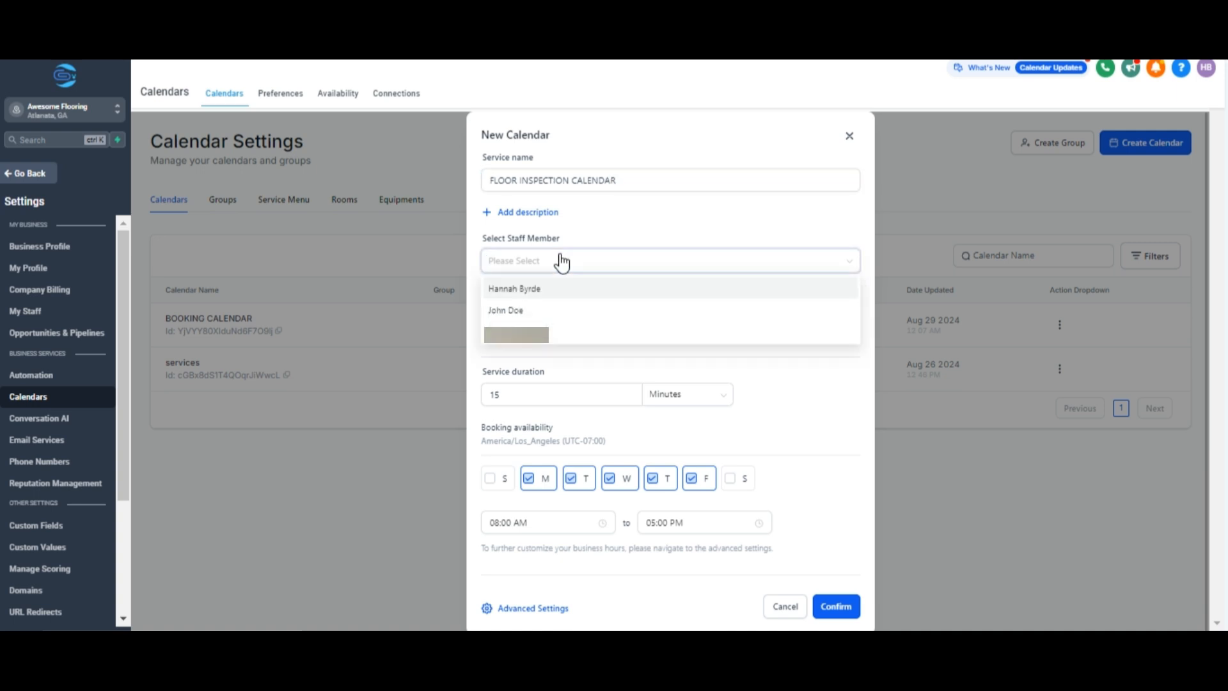
{"action": "left_click", "coordinate": [545, 295]}
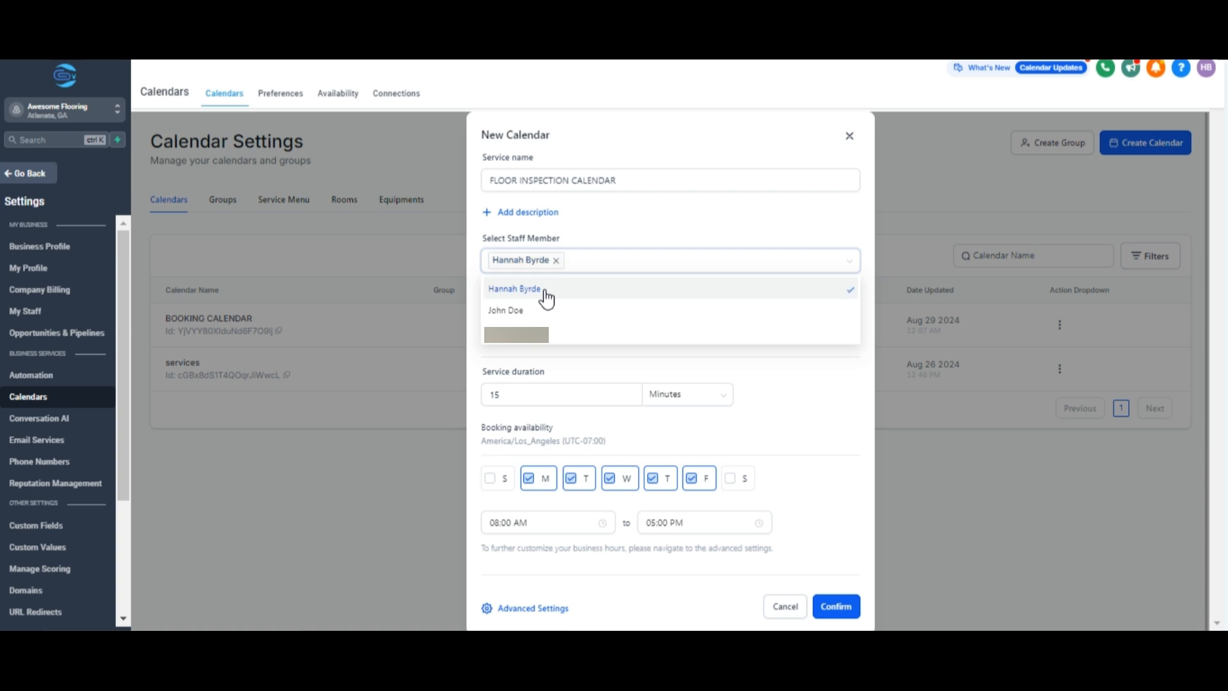
{"action": "left_click", "coordinate": [596, 242]}
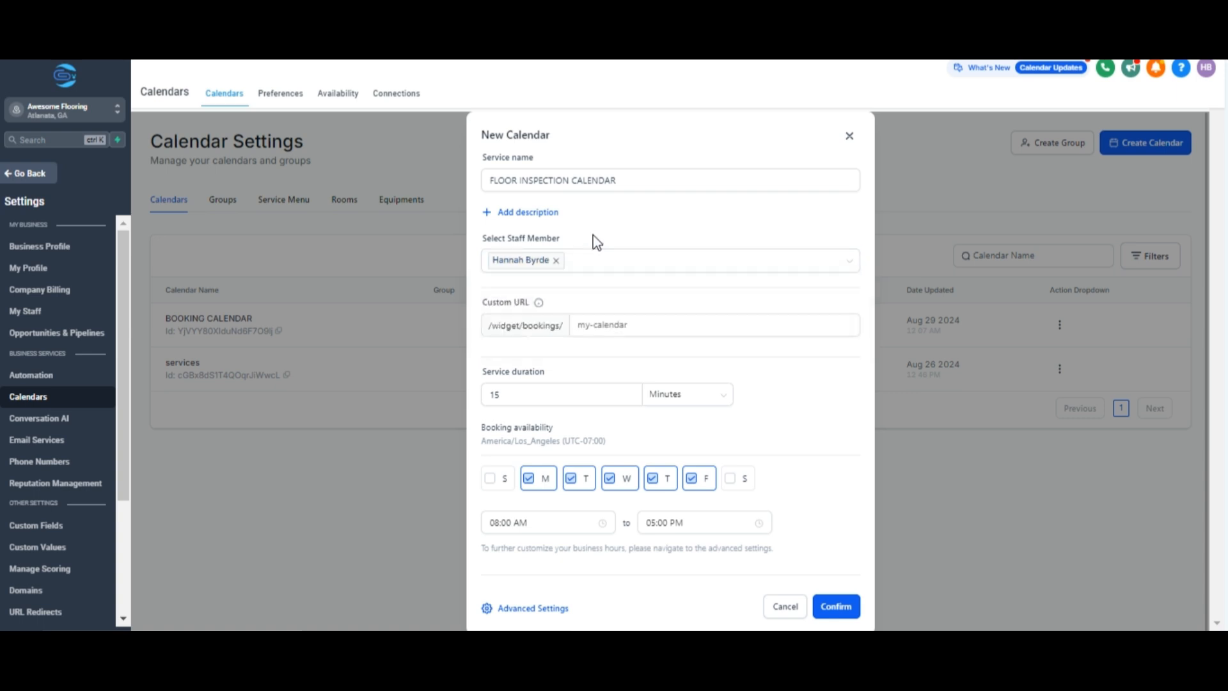
Step: Set the calendar's custom URL ending to floorinspectionishere
{"action": "left_click", "coordinate": [594, 325]}
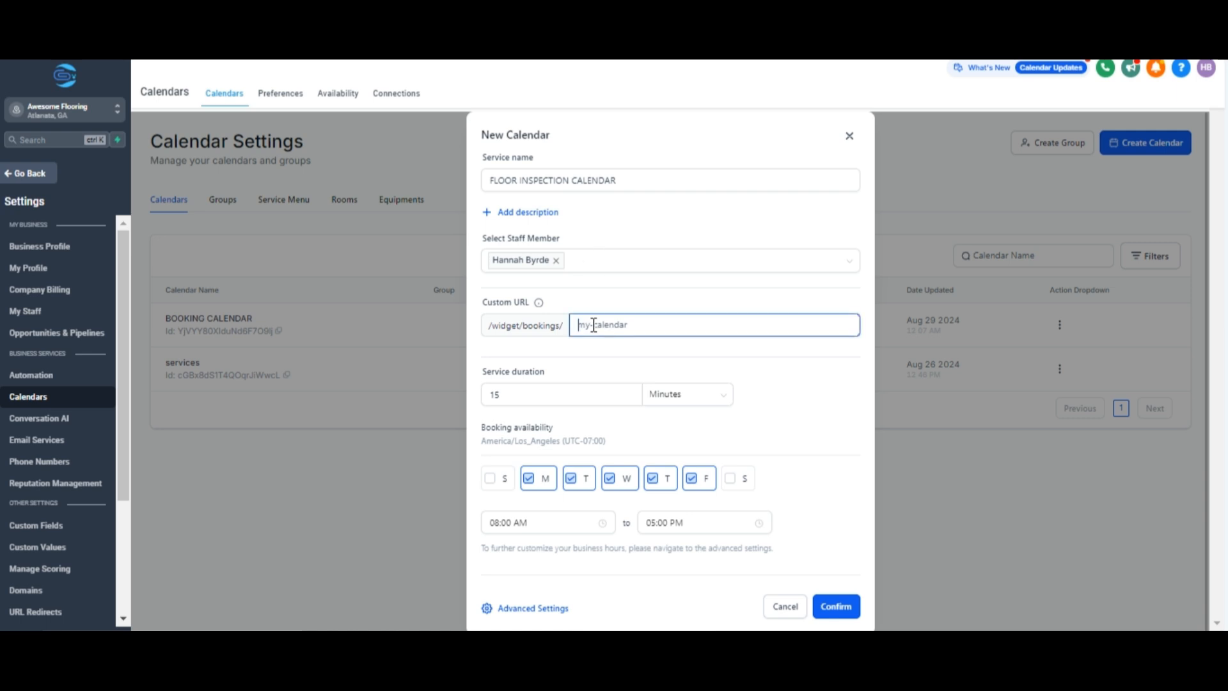
{"action": "key", "text": "ctrl+a"}
{"action": "key", "text": "BackSpace"}
{"action": "type", "text": "floor"}
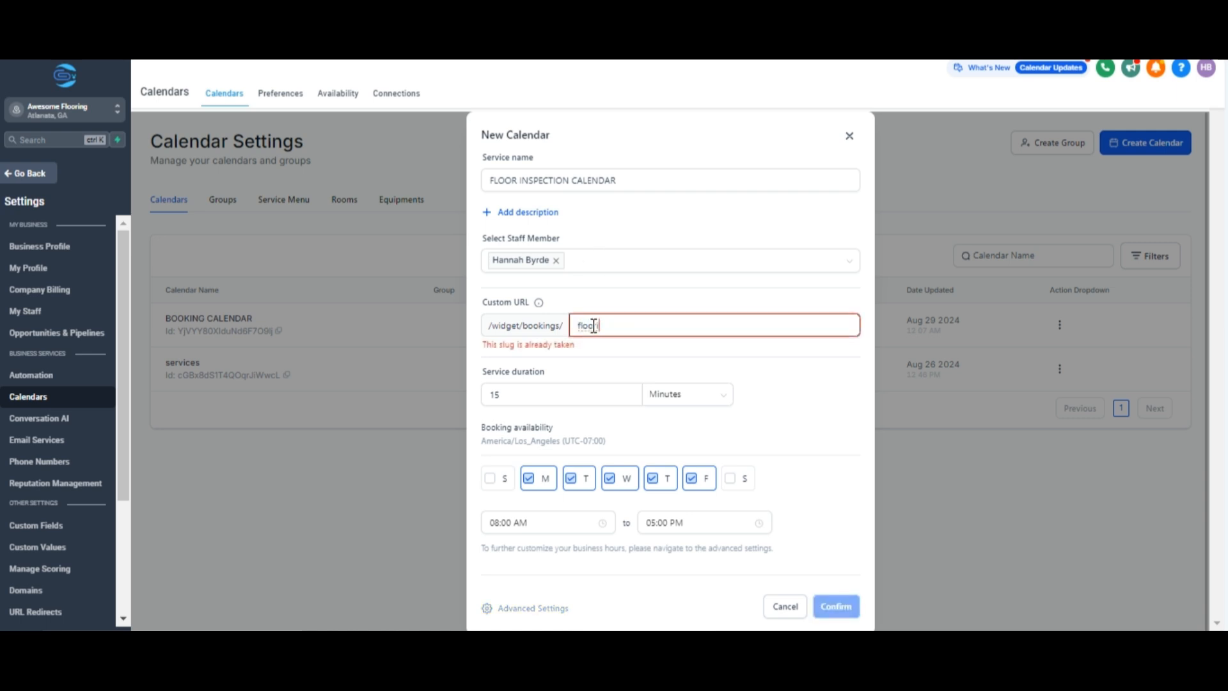
{"action": "type", "text": "inspe"}
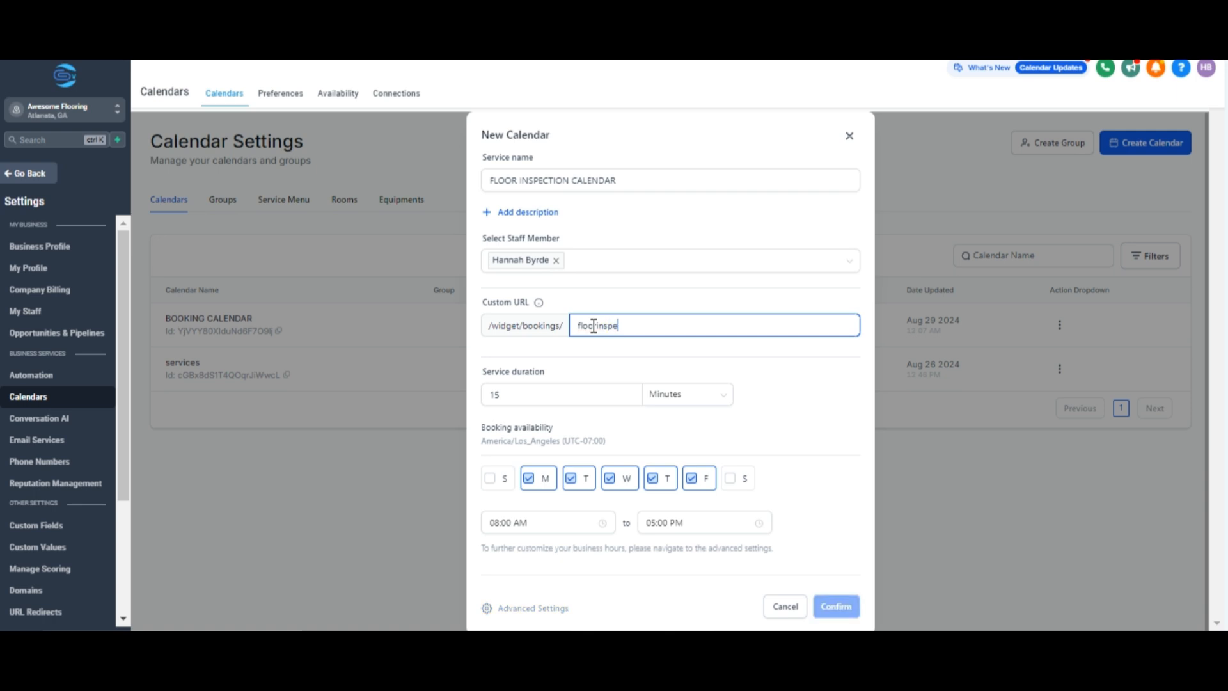
{"action": "type", "text": "ction"}
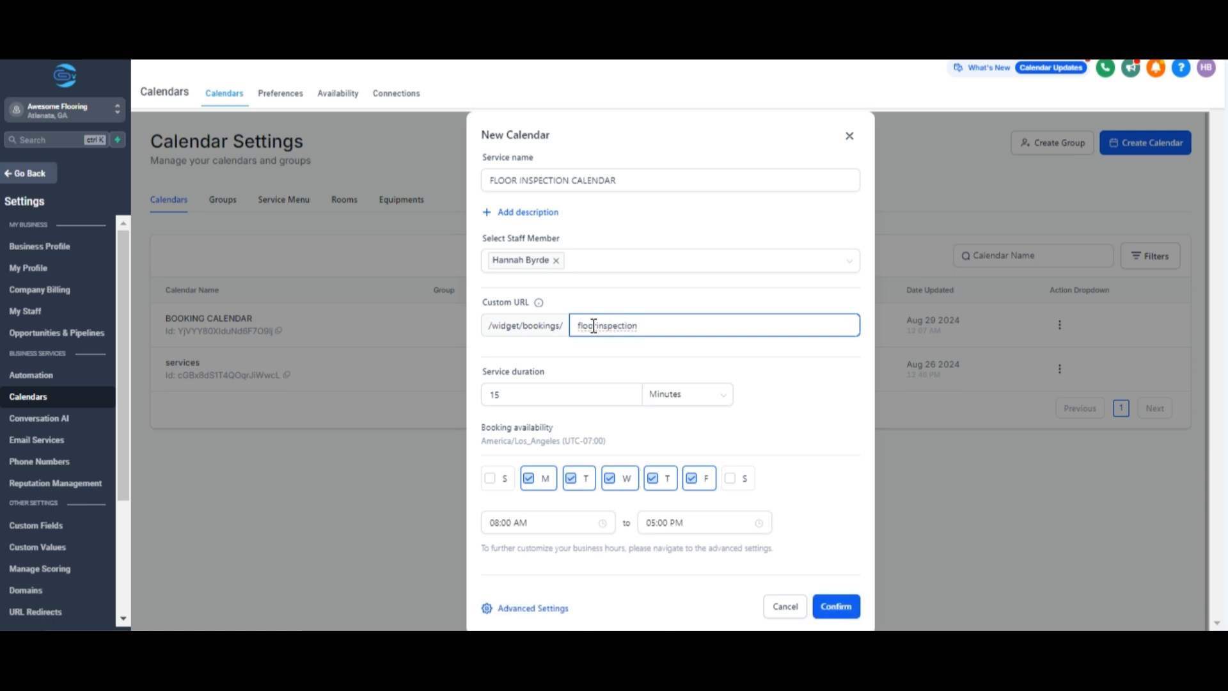
{"action": "type", "text": "ishere"}
Step: Set the service duration to 30 minutes
{"action": "left_click", "coordinate": [542, 389]}
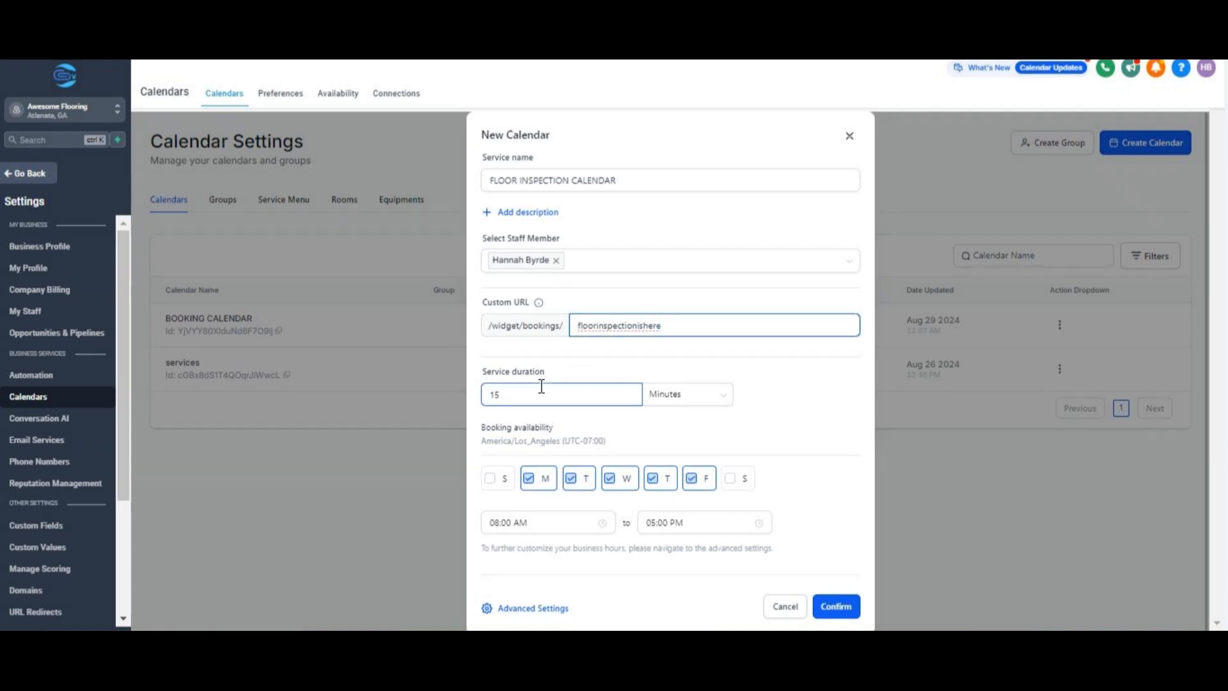
{"action": "key", "text": "BackSpace"}
{"action": "key", "text": "BackSpace"}
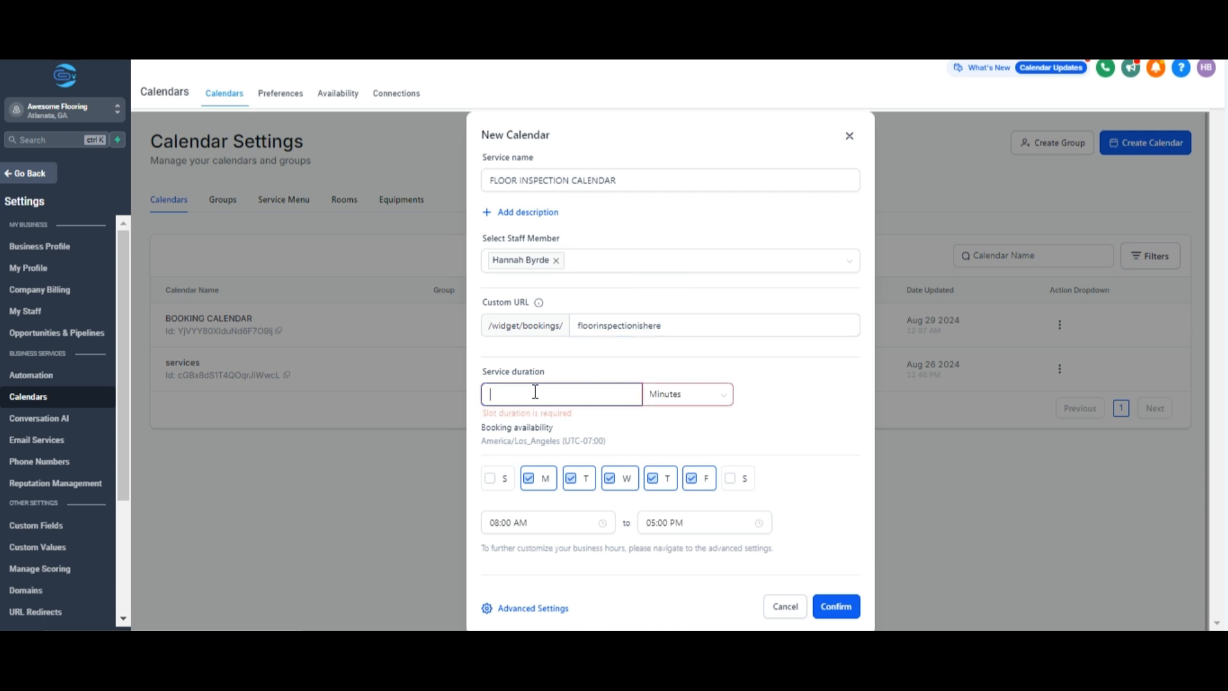
{"action": "type", "text": "30"}
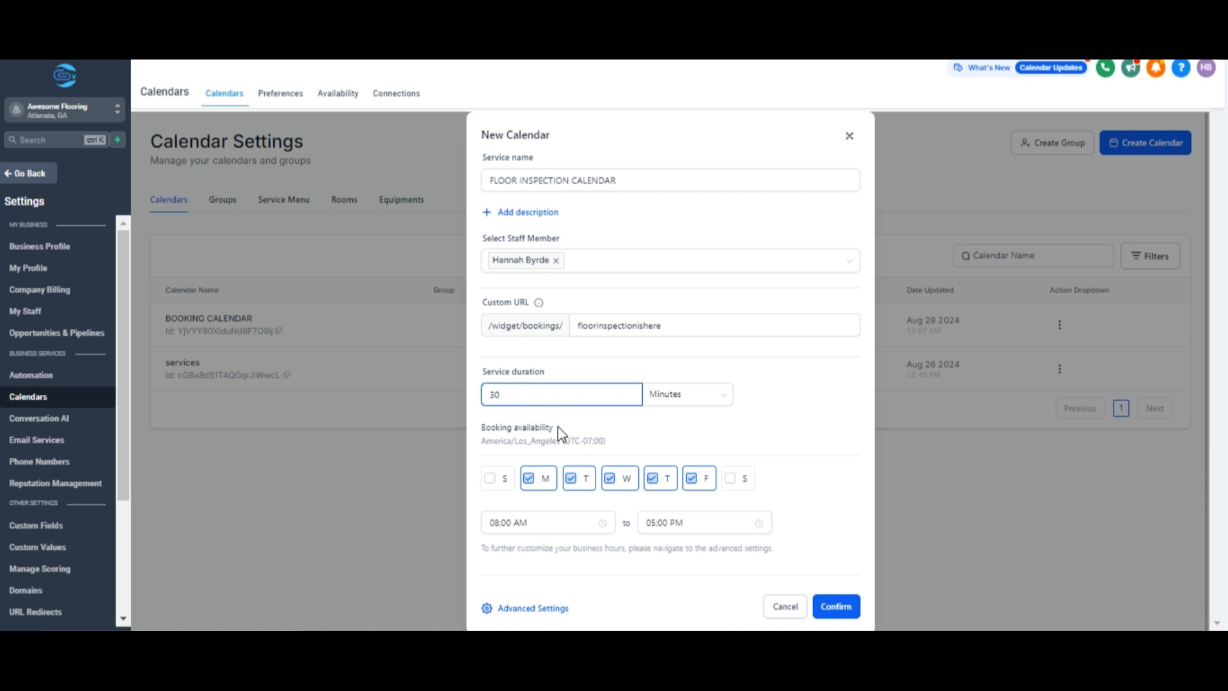
Step: Exclude Thursday and Friday from the new calendar's booking availability
{"action": "scroll", "coordinate": [565, 434], "scroll_direction": "down", "scroll_amount": 1}
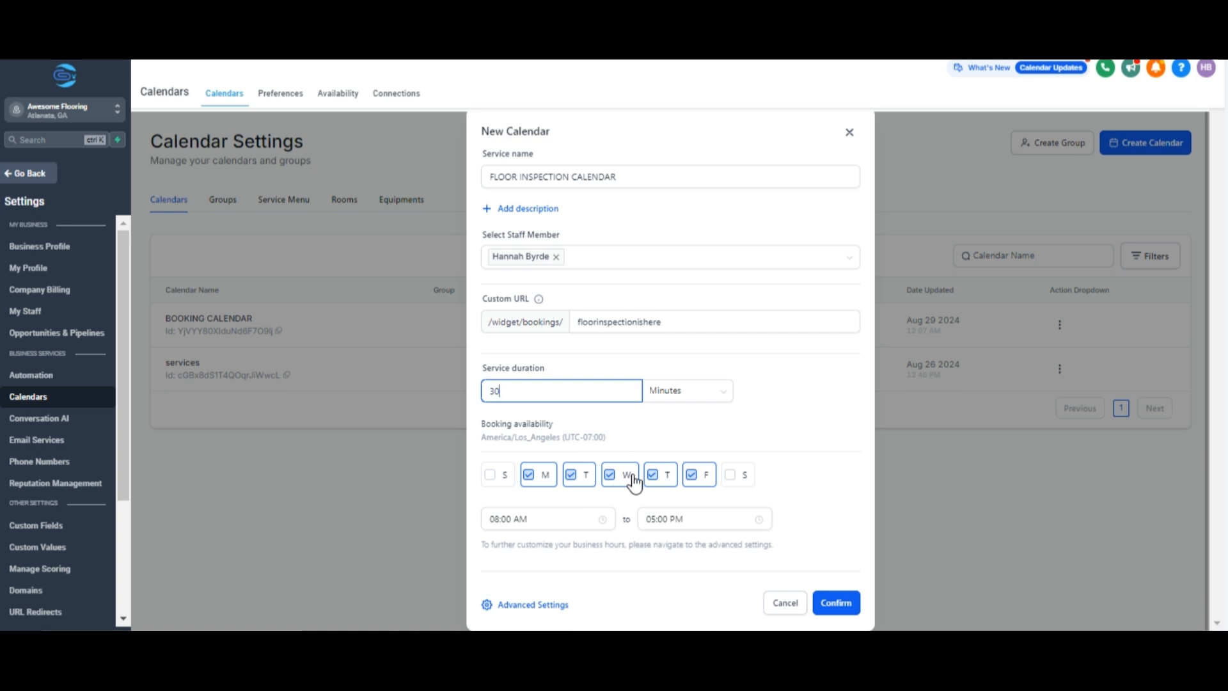
{"action": "left_click", "coordinate": [653, 476]}
{"action": "left_click", "coordinate": [693, 476]}
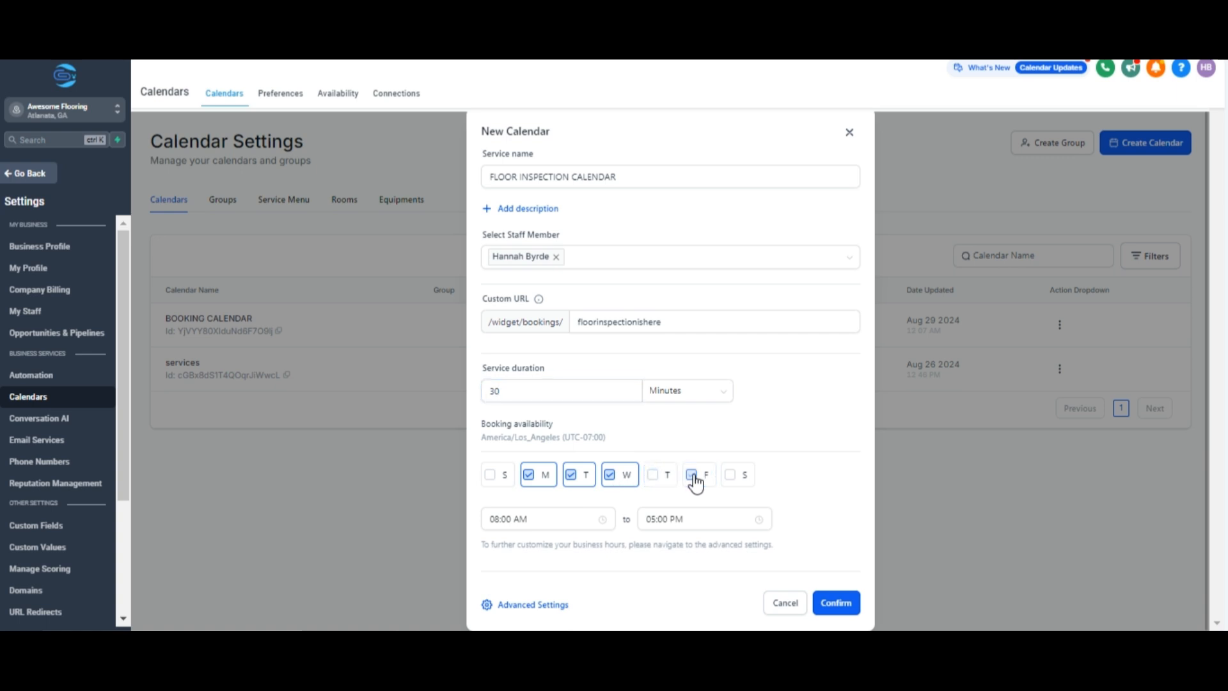
Step: Open the calendar's advanced settings and upload the company logo image as the service logo
{"action": "left_click", "coordinate": [557, 608]}
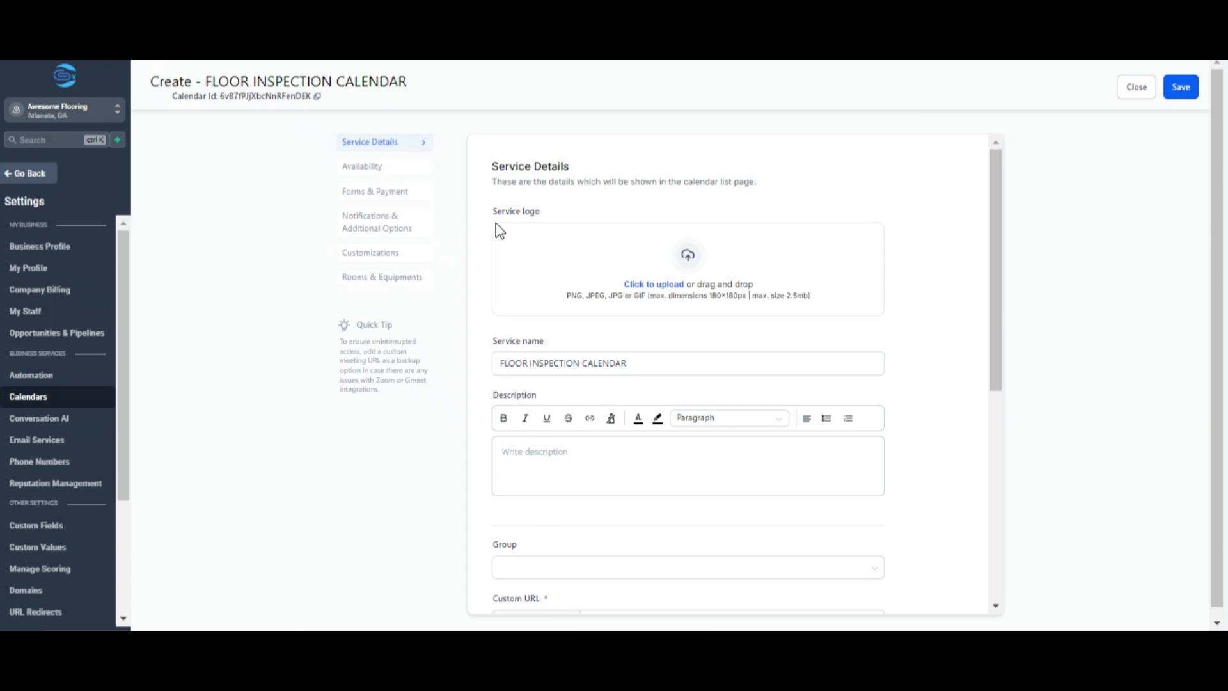
{"action": "left_click", "coordinate": [633, 284]}
{"action": "scroll", "coordinate": [645, 163], "scroll_direction": "down", "scroll_amount": 1}
{"action": "double_click", "coordinate": [341, 279]}
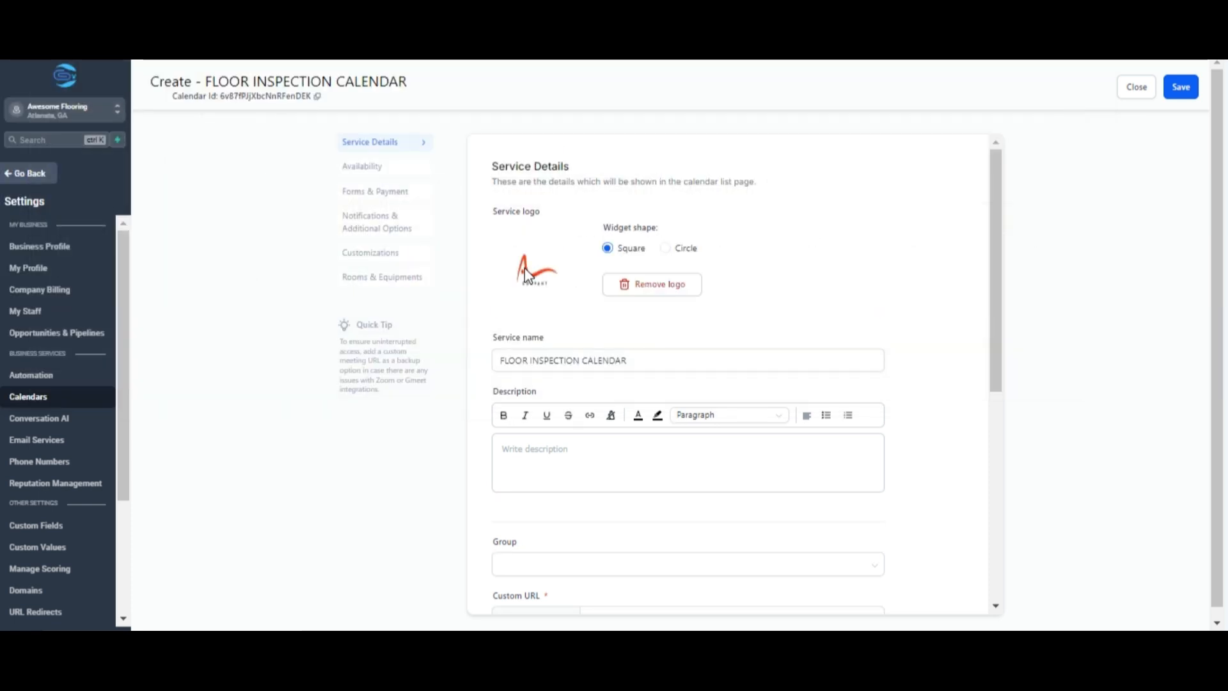
Step: Extend the service name to FLOOR INSPECTION AND FLOOR REPAIR SERVICE CALENDAR
{"action": "left_click", "coordinate": [583, 360]}
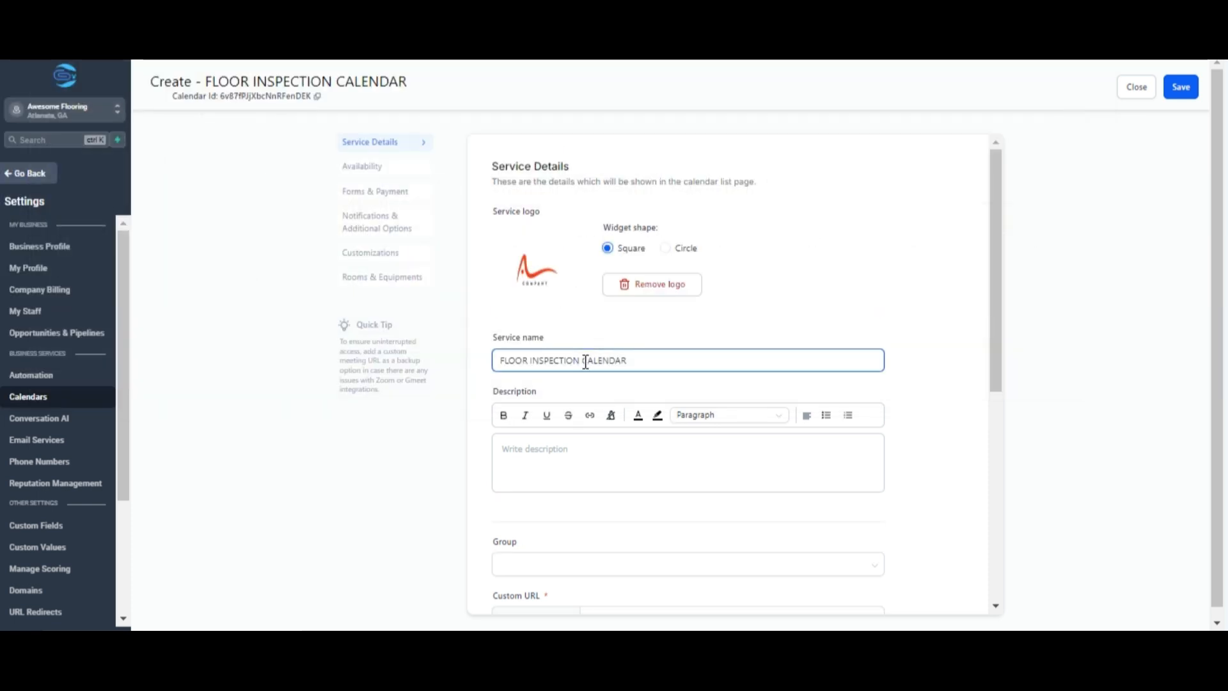
{"action": "type", "text": "AND F"}
{"action": "type", "text": "LOOR REP"}
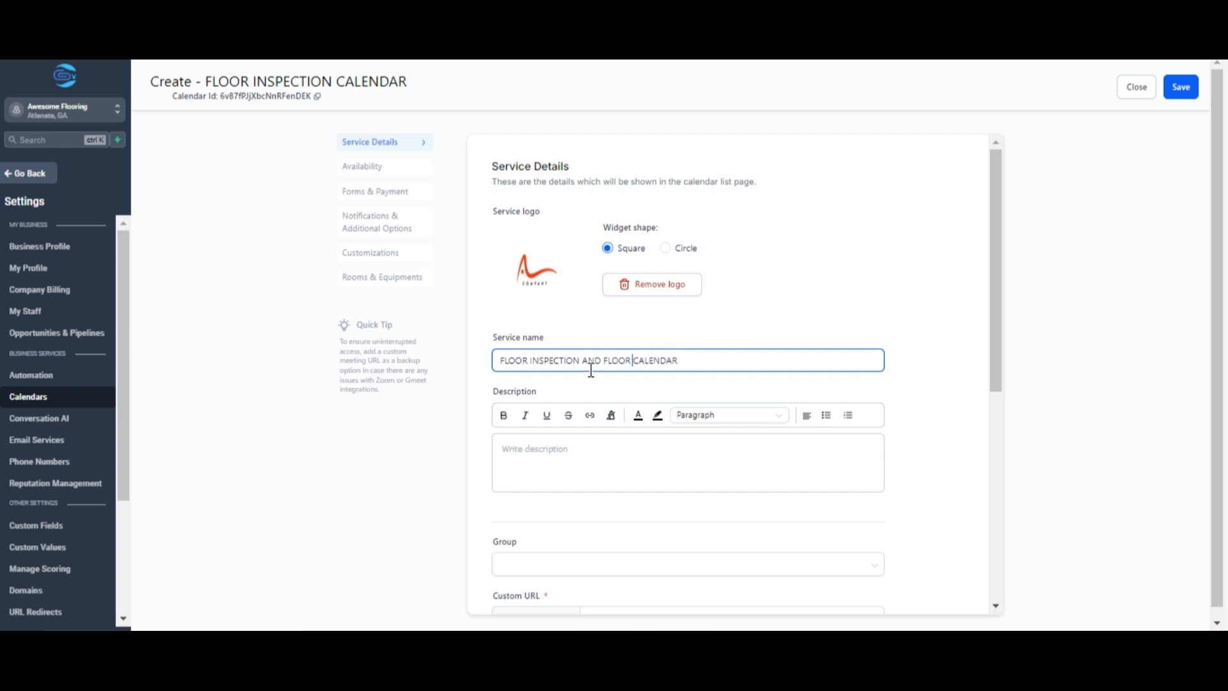
{"action": "type", "text": "AIR SERVICE"}
Step: Add the service description "Book an appointment for floor inspection and repair services"
{"action": "left_click", "coordinate": [557, 452]}
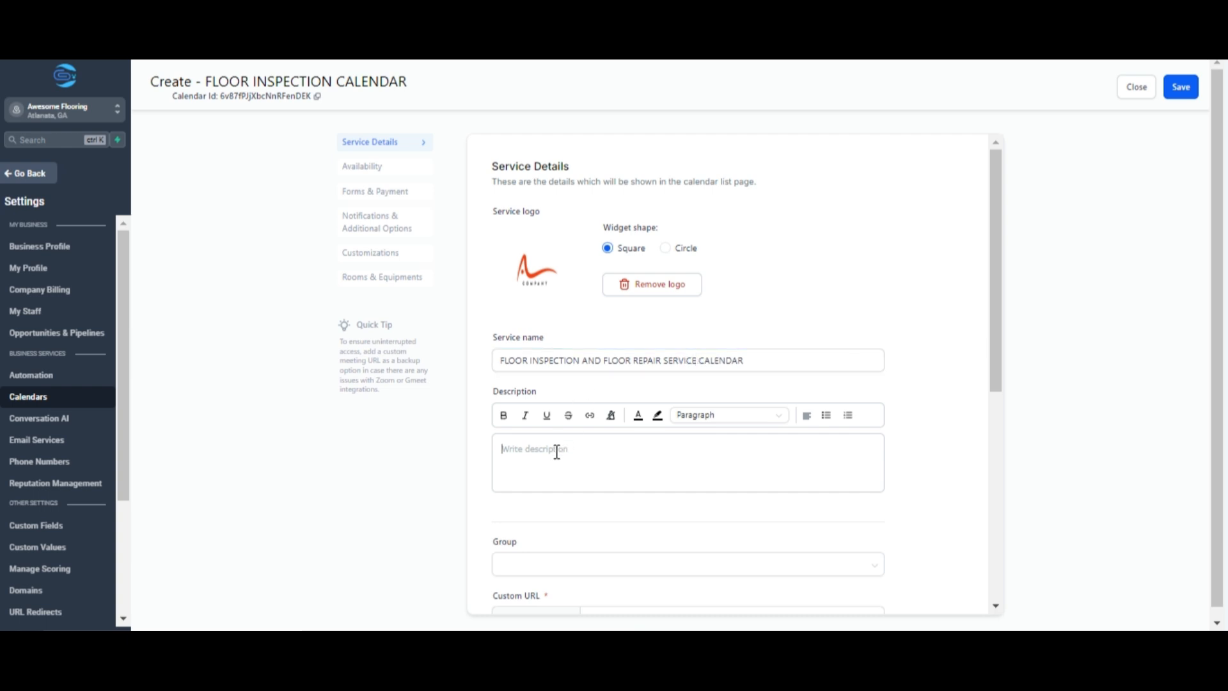
{"action": "type", "text": "Book an appointment for floor inspection and rep"}
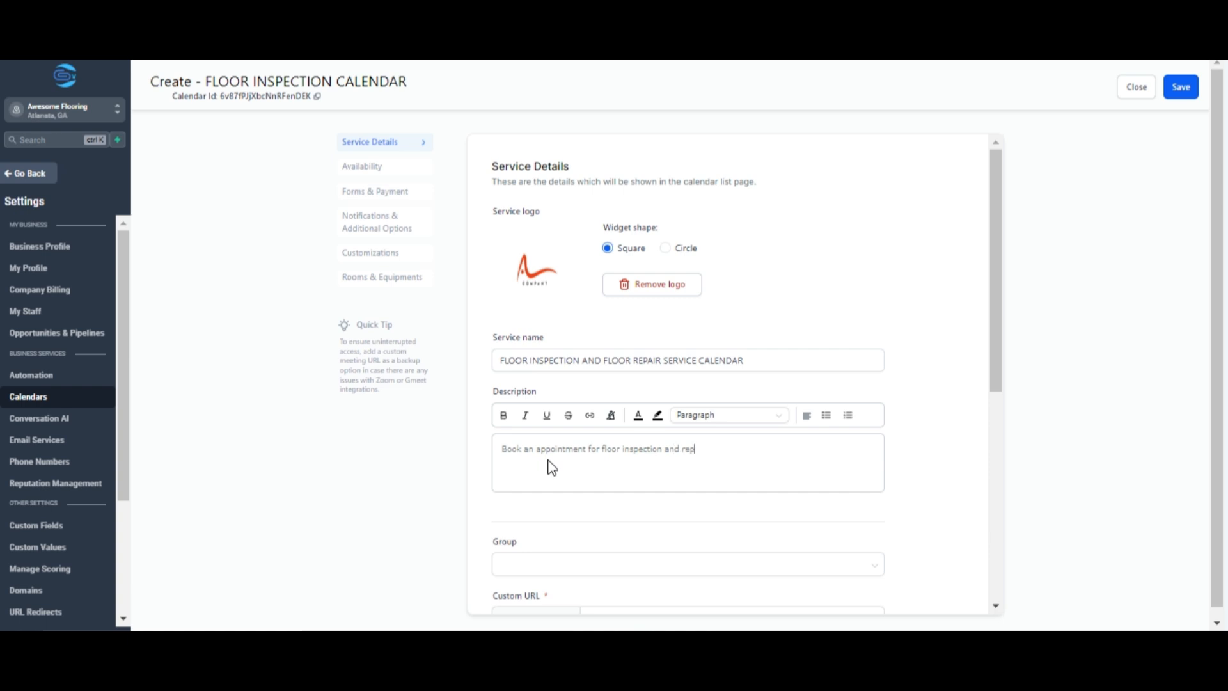
{"action": "type", "text": "air services"}
{"action": "scroll", "coordinate": [548, 466], "scroll_direction": "down", "scroll_amount": 3}
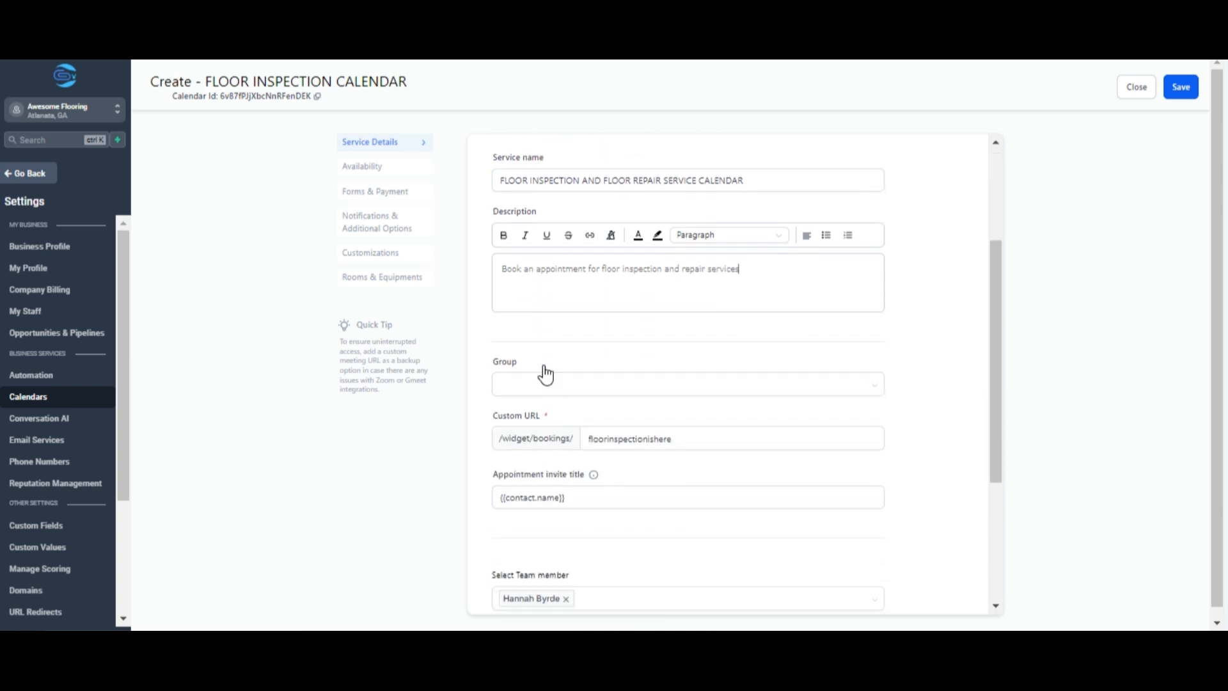
Step: Set the weekly available hours for Monday and Tuesday to end at 02:00 PM
{"action": "left_click", "coordinate": [408, 169]}
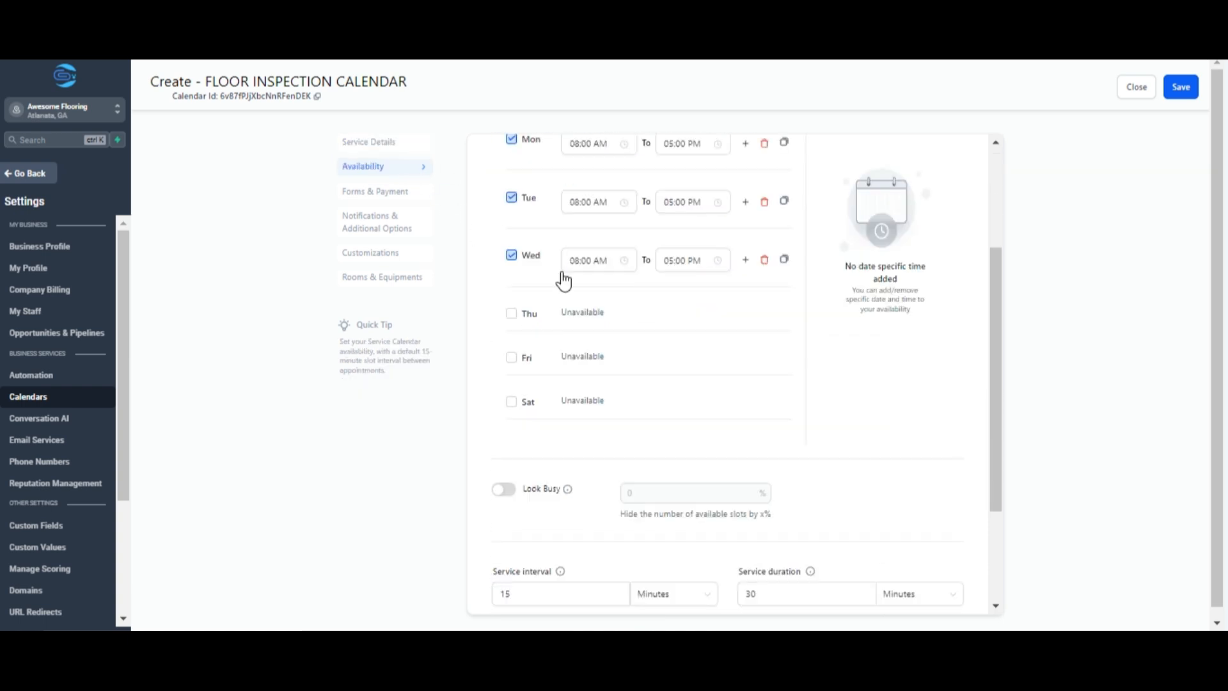
{"action": "scroll", "coordinate": [600, 305], "scroll_direction": "up", "scroll_amount": 2}
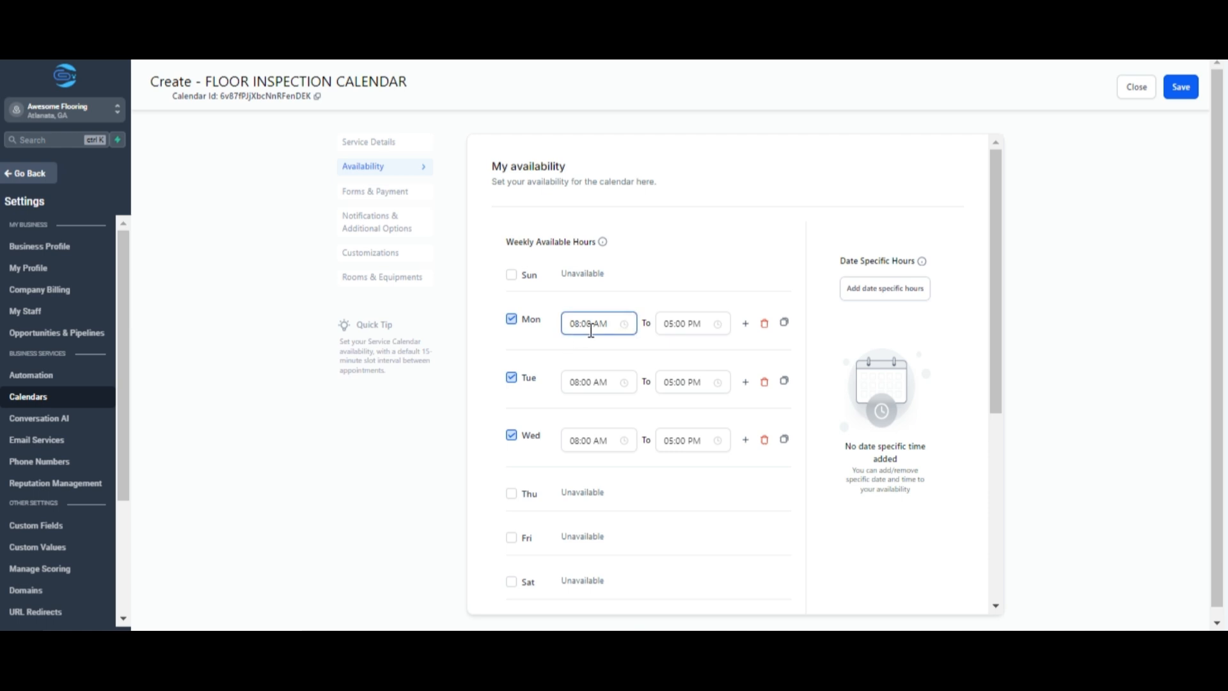
{"action": "left_click", "coordinate": [704, 328]}
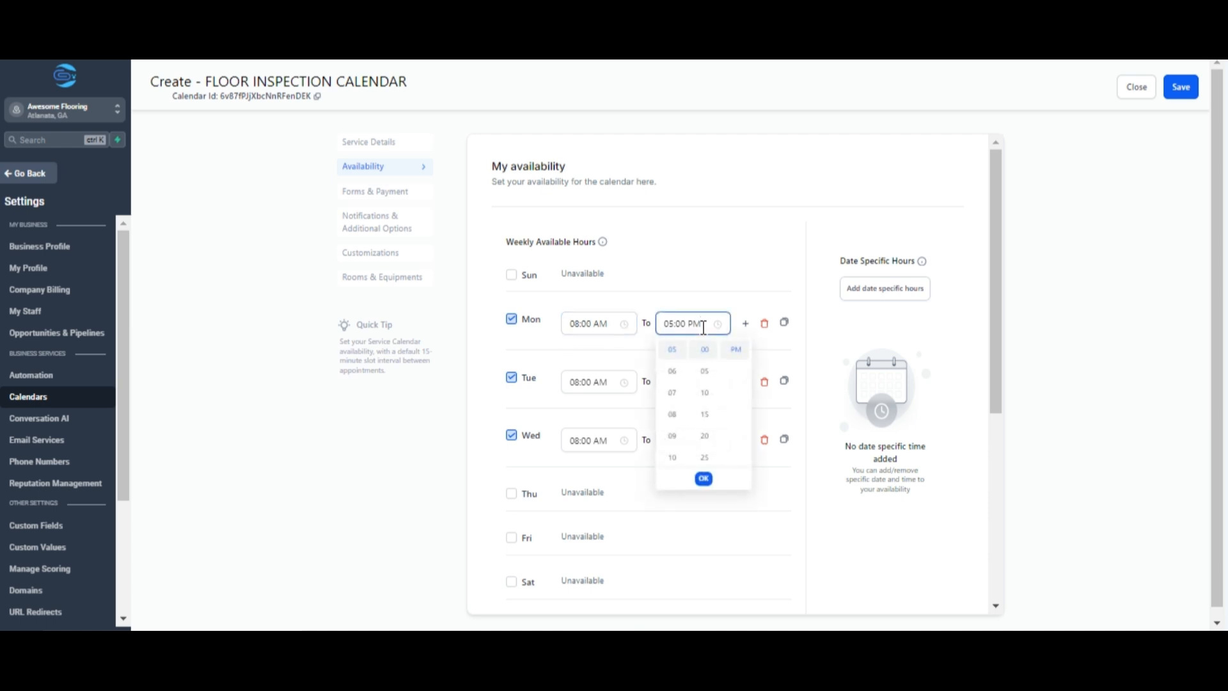
{"action": "left_click", "coordinate": [673, 374]}
{"action": "left_click", "coordinate": [704, 479]}
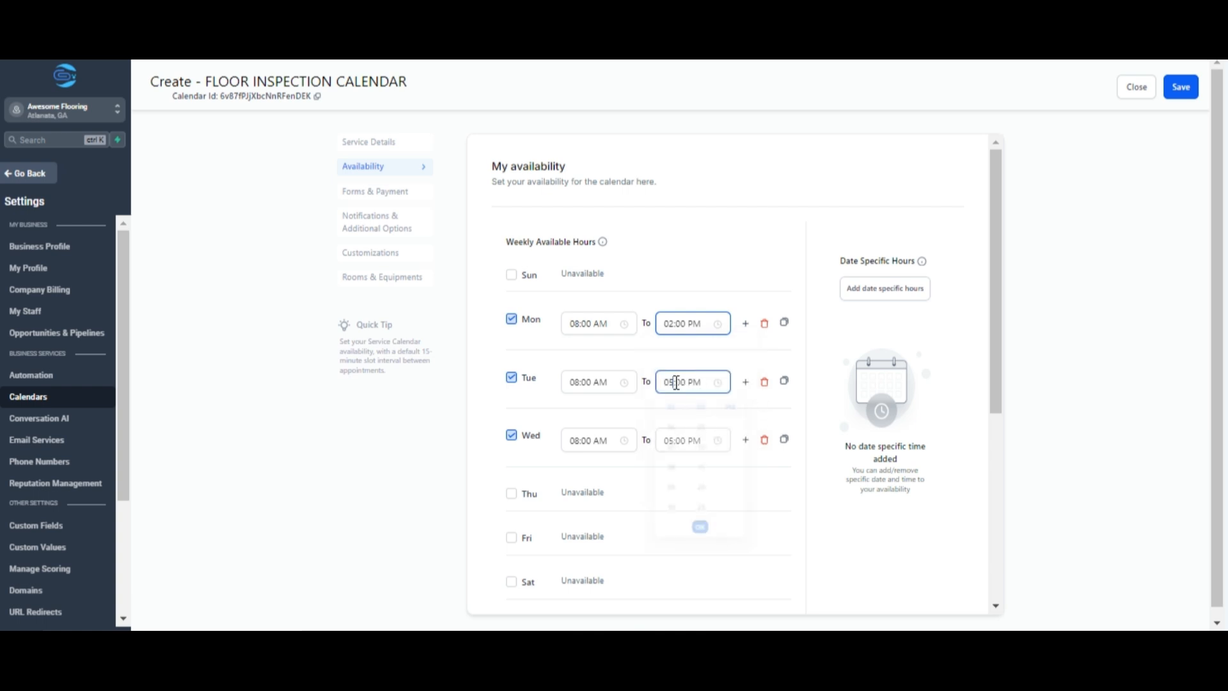
{"action": "left_click", "coordinate": [675, 382]}
{"action": "left_click", "coordinate": [673, 430]}
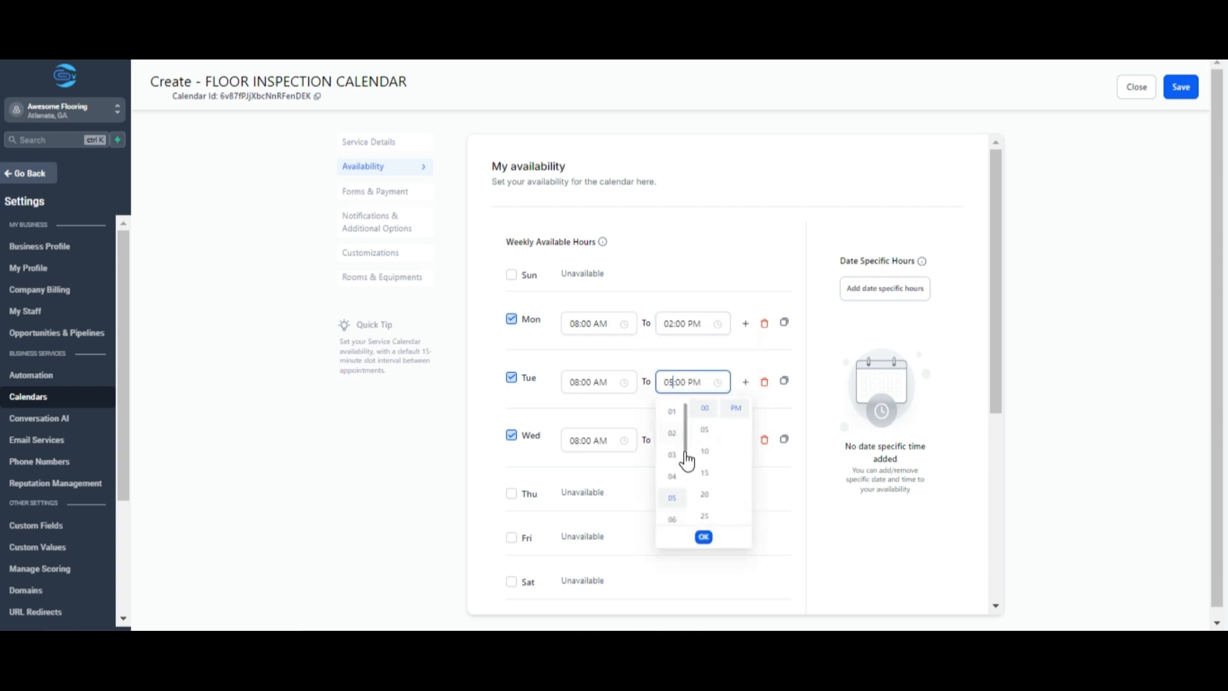
{"action": "left_click", "coordinate": [704, 537]}
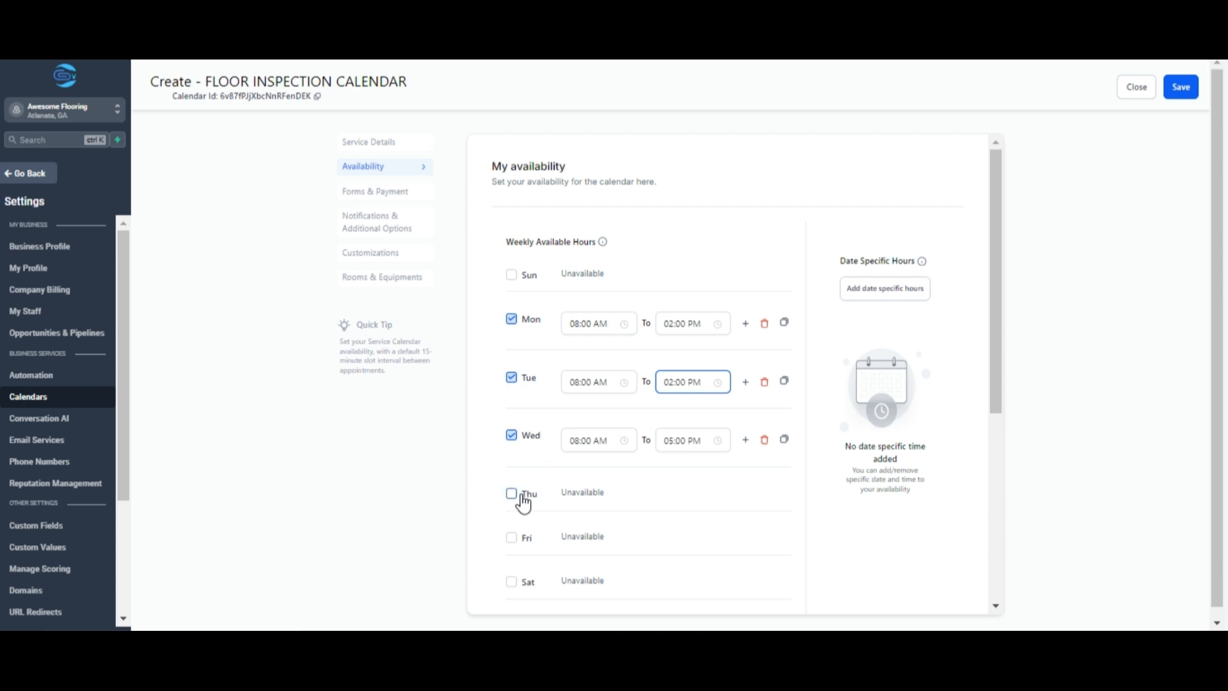
Step: Set Wednesday's available hours to start at 10:00 AM
{"action": "left_click", "coordinate": [579, 440]}
{"action": "left_click", "coordinate": [579, 510]}
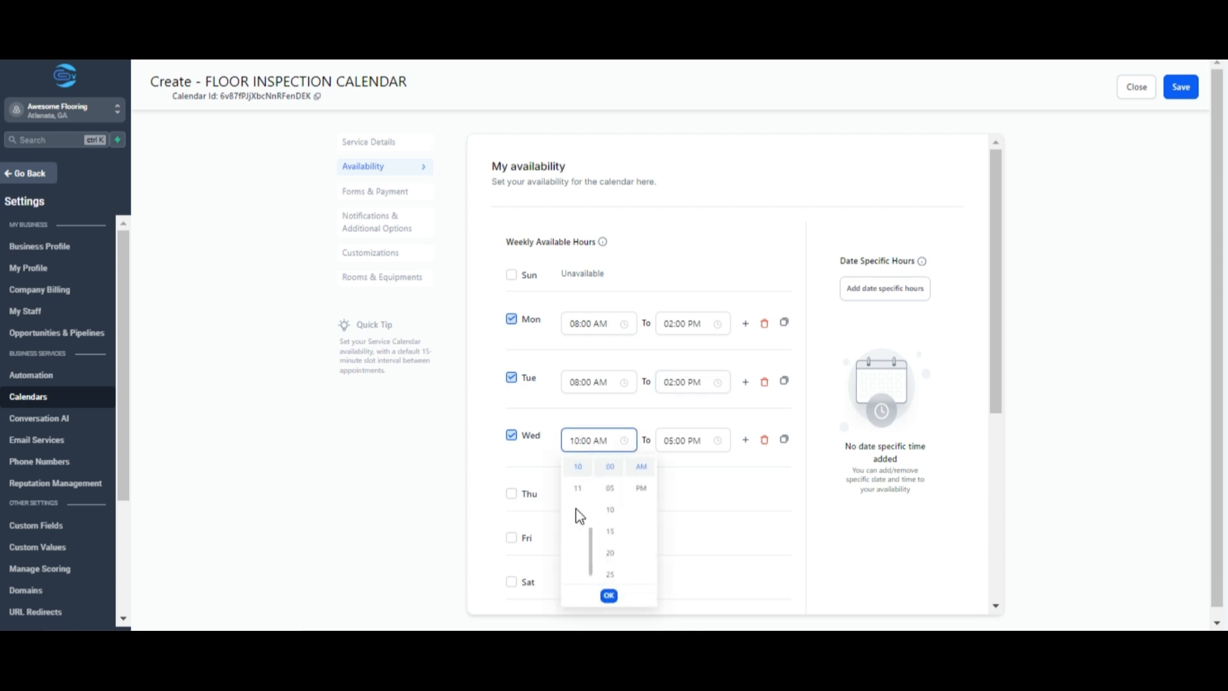
{"action": "left_click", "coordinate": [642, 417]}
Step: Make Thursday available again and set its hours to start at 10:00 AM
{"action": "scroll", "coordinate": [644, 439], "scroll_direction": "down", "scroll_amount": 1}
{"action": "left_click", "coordinate": [512, 405]}
{"action": "left_click", "coordinate": [592, 408]}
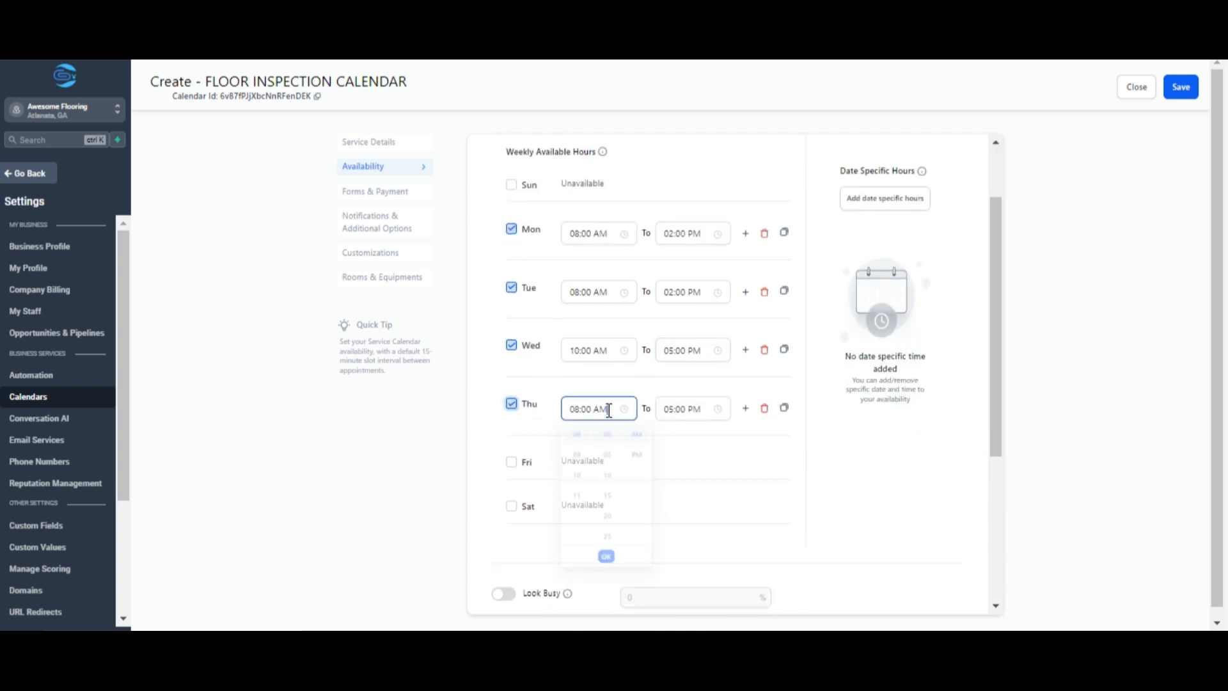
{"action": "left_click", "coordinate": [579, 477]}
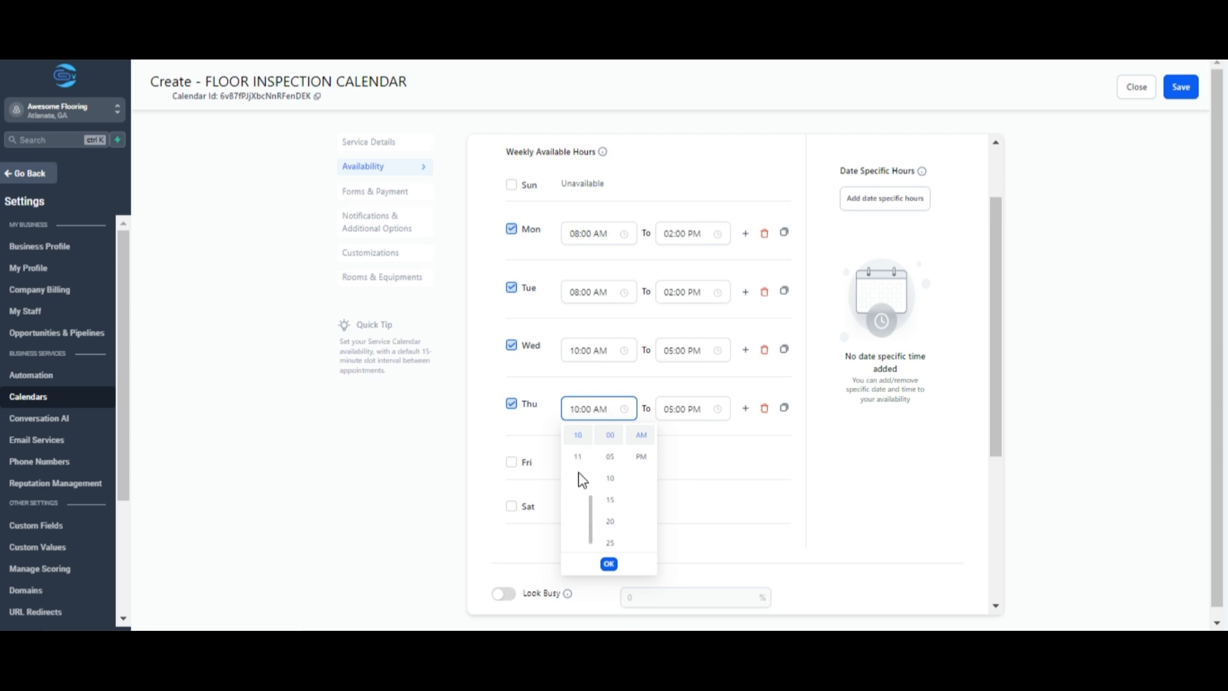
{"action": "left_click", "coordinate": [813, 403]}
{"action": "scroll", "coordinate": [812, 403], "scroll_direction": "down", "scroll_amount": 2}
{"action": "scroll", "coordinate": [813, 403], "scroll_direction": "down", "scroll_amount": 1}
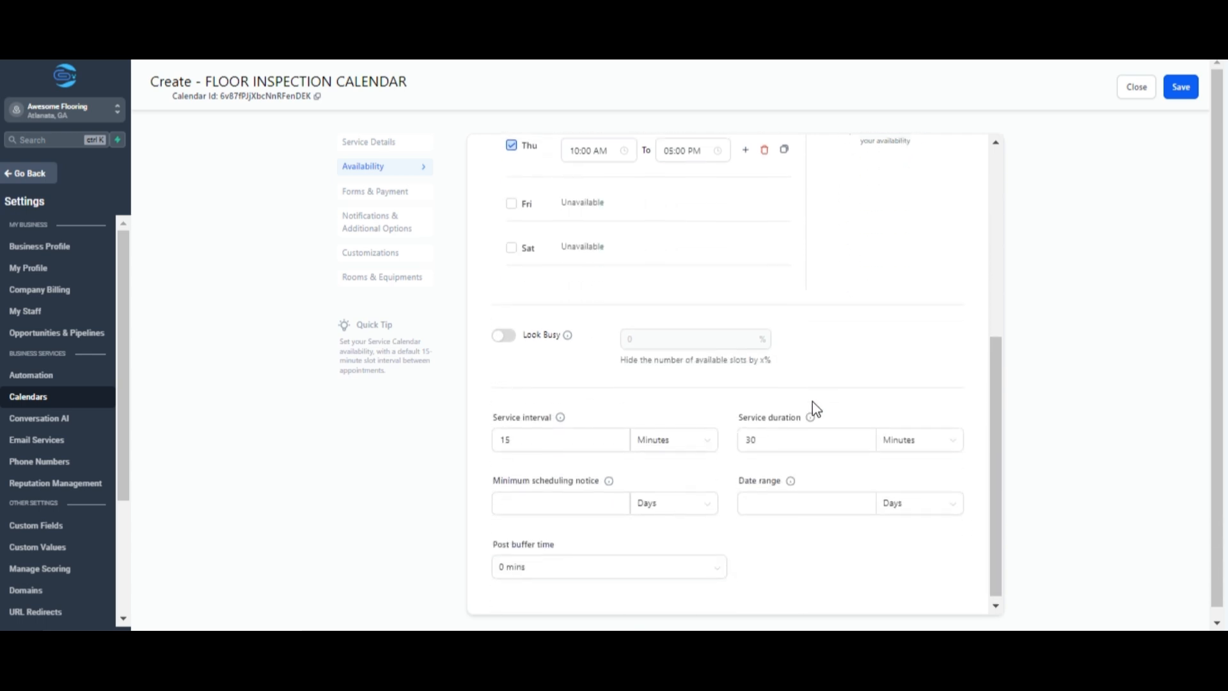
Step: Set the service interval to 1 hour
{"action": "left_click", "coordinate": [768, 435]}
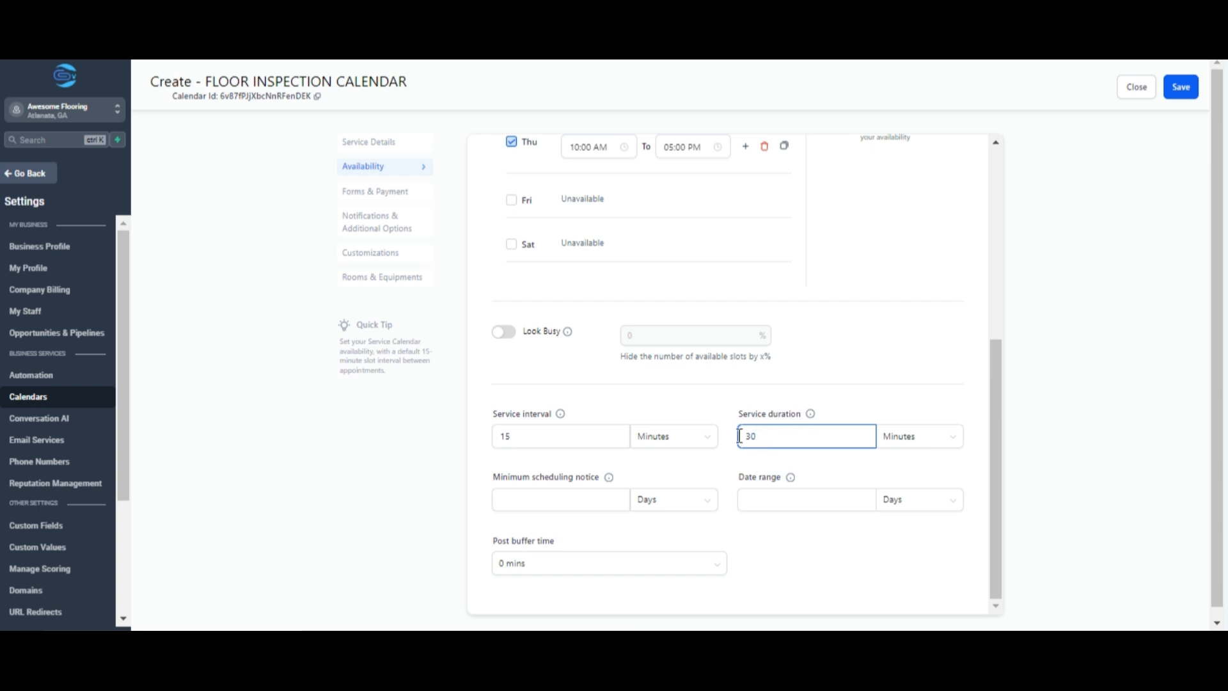
{"action": "left_click", "coordinate": [538, 422]}
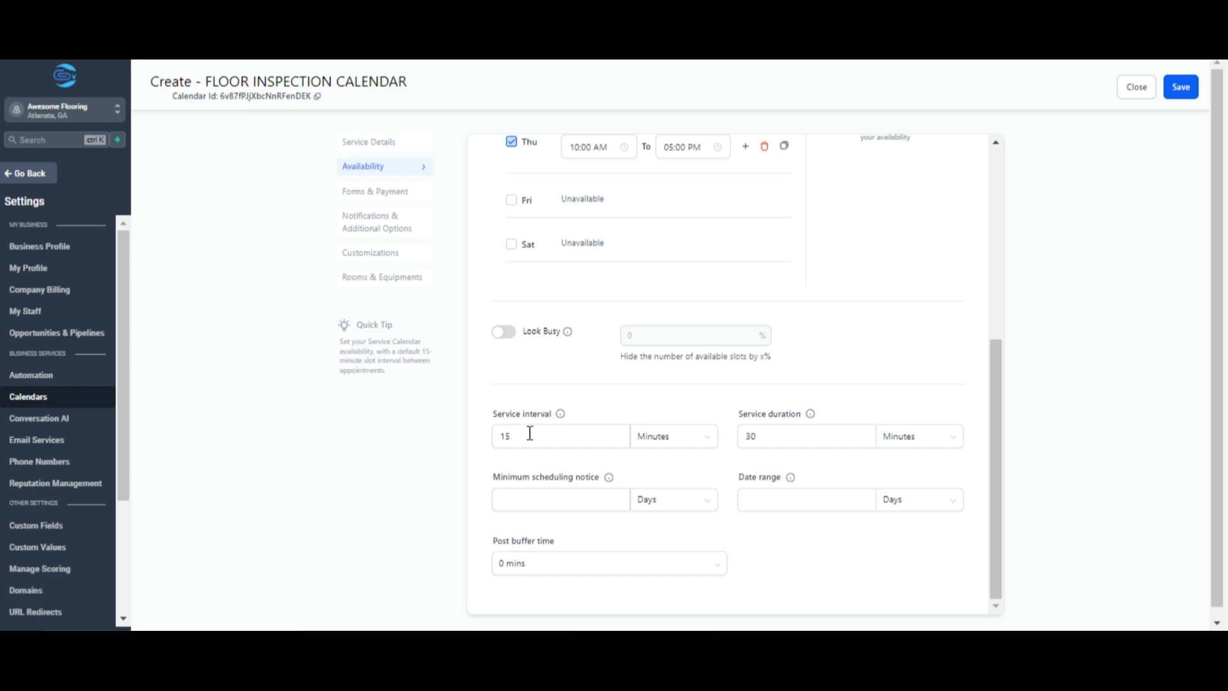
{"action": "left_click", "coordinate": [529, 434]}
{"action": "key", "text": "BackSpace"}
{"action": "key", "text": "BackSpace"}
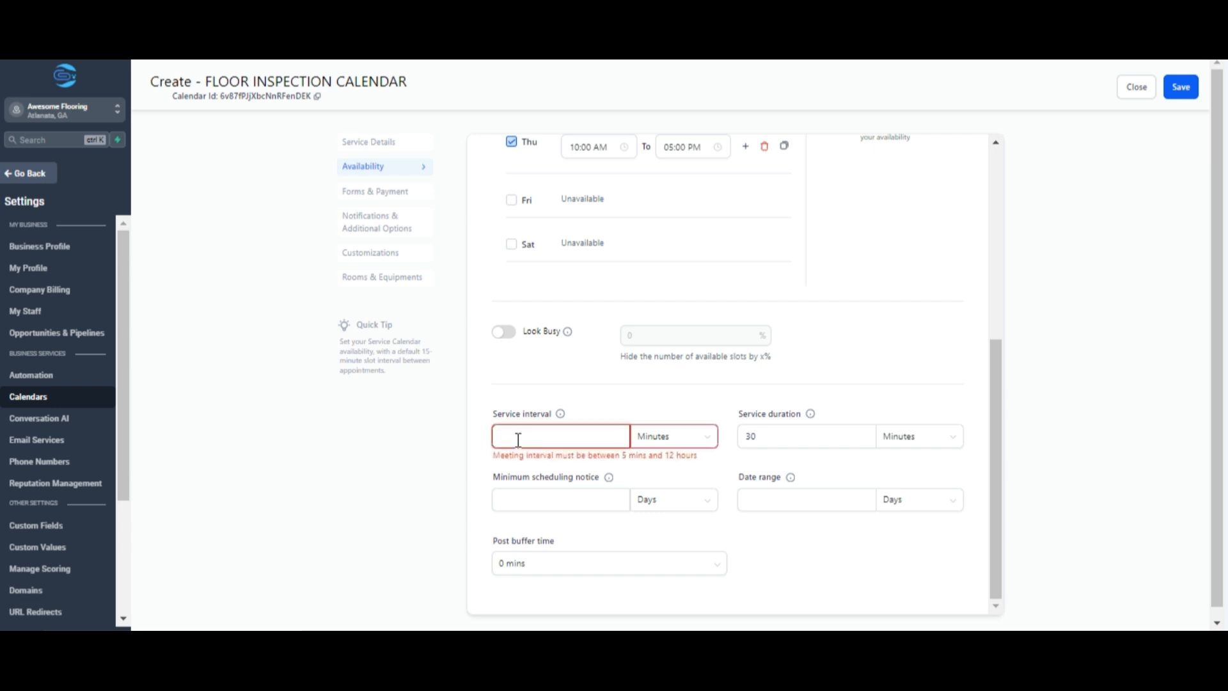
{"action": "type", "text": "1"}
{"action": "left_click", "coordinate": [647, 440]}
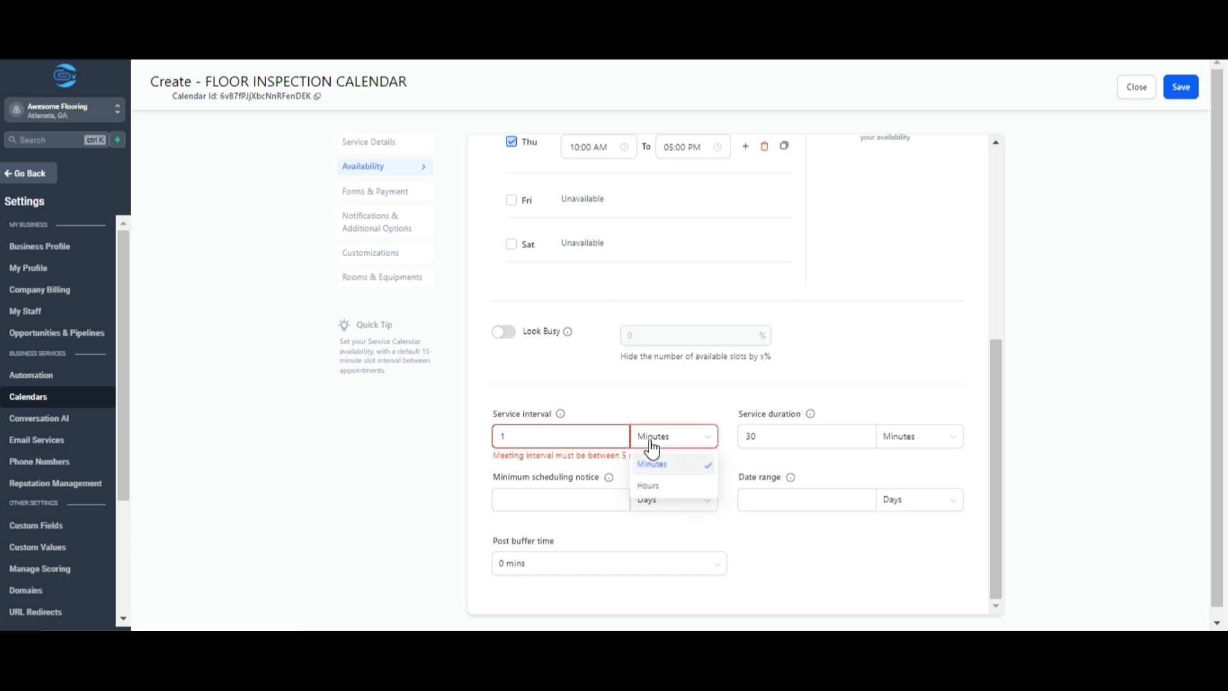
{"action": "left_click", "coordinate": [649, 486]}
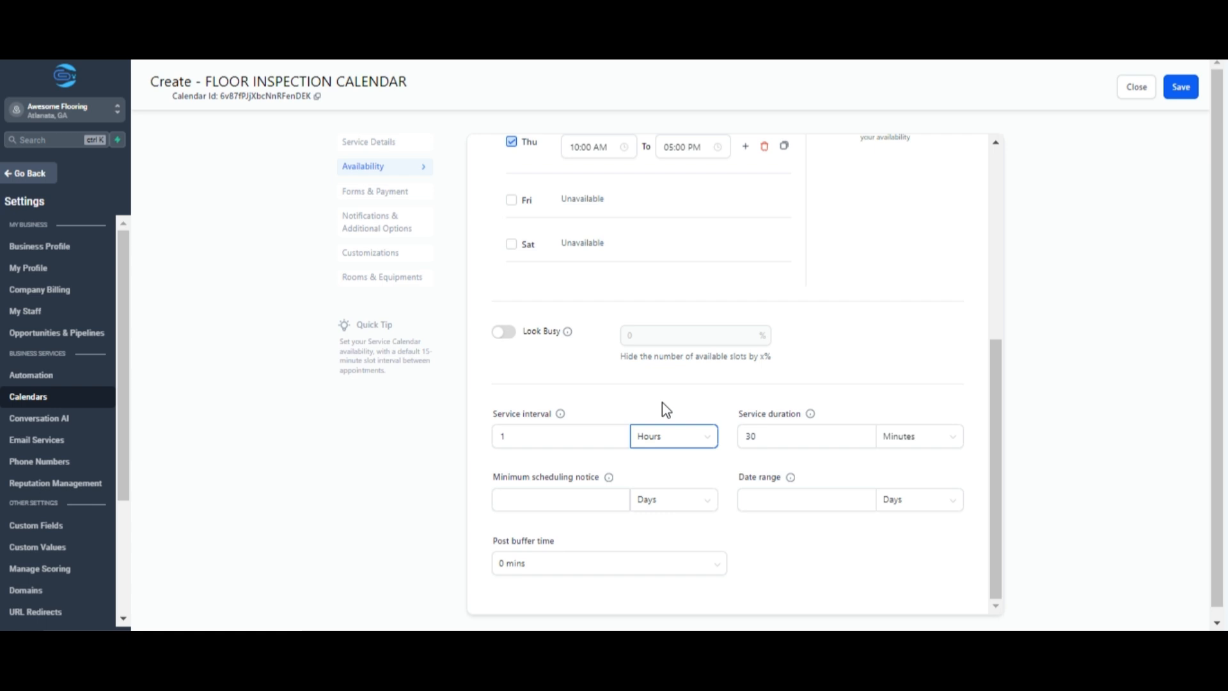
Step: Set the service interval to 30 minutes
{"action": "left_click", "coordinate": [555, 438]}
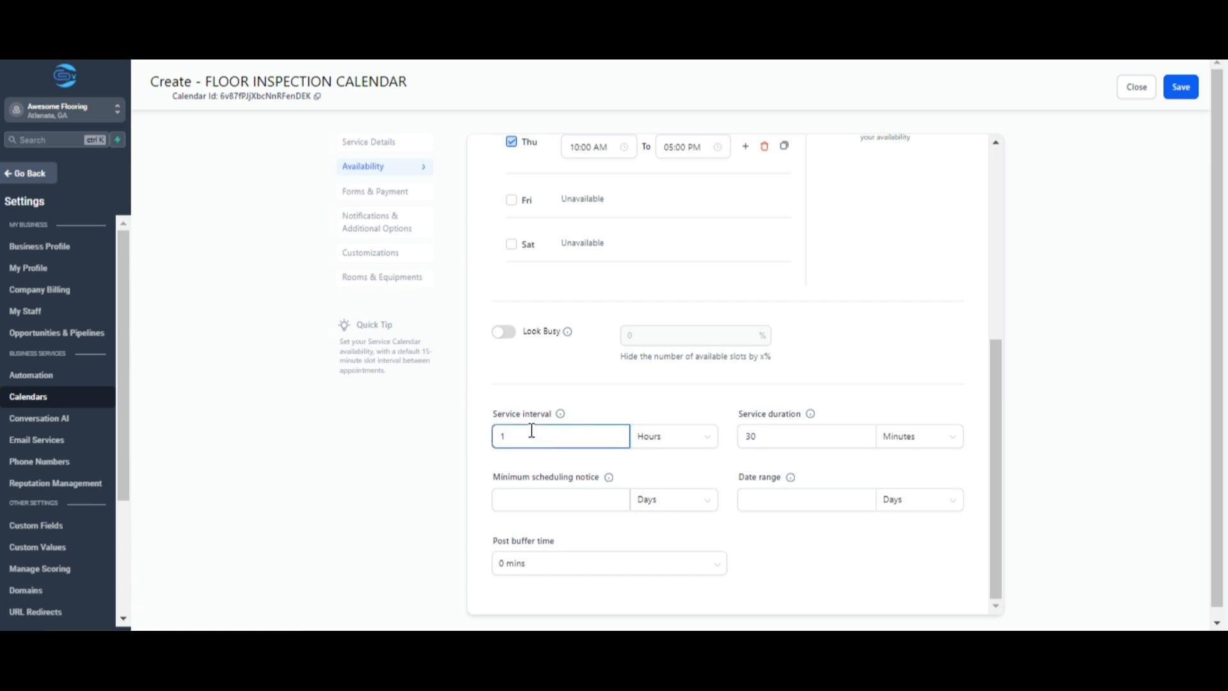
{"action": "key", "text": "BackSpace"}
{"action": "type", "text": "30"}
{"action": "left_click", "coordinate": [681, 438]}
{"action": "left_click", "coordinate": [659, 463]}
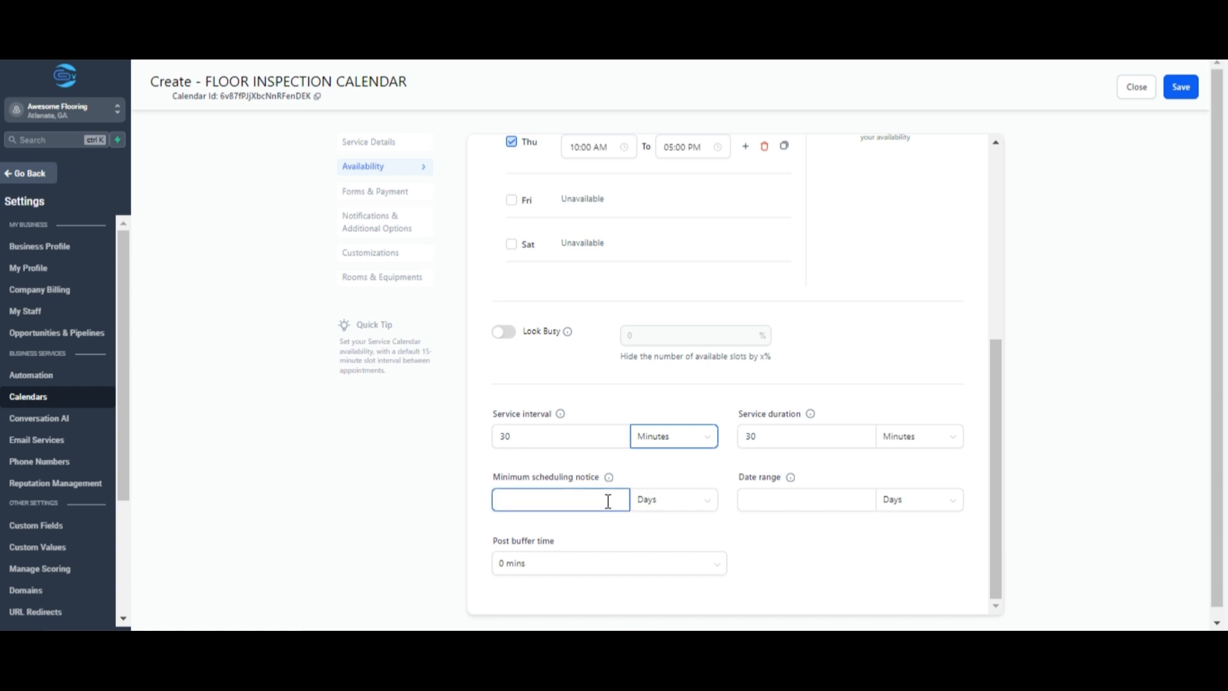
Step: Set the minimum scheduling notice to 1 day
{"action": "scroll", "coordinate": [574, 479], "scroll_direction": "down", "scroll_amount": 1}
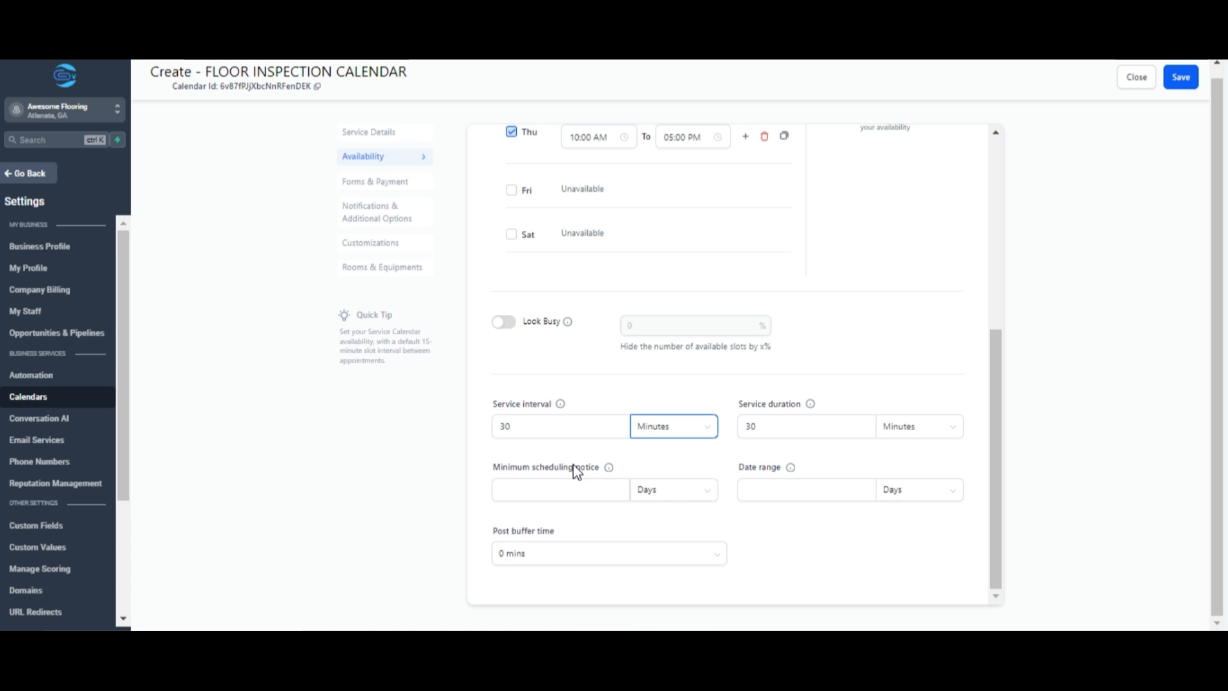
{"action": "left_click", "coordinate": [556, 491]}
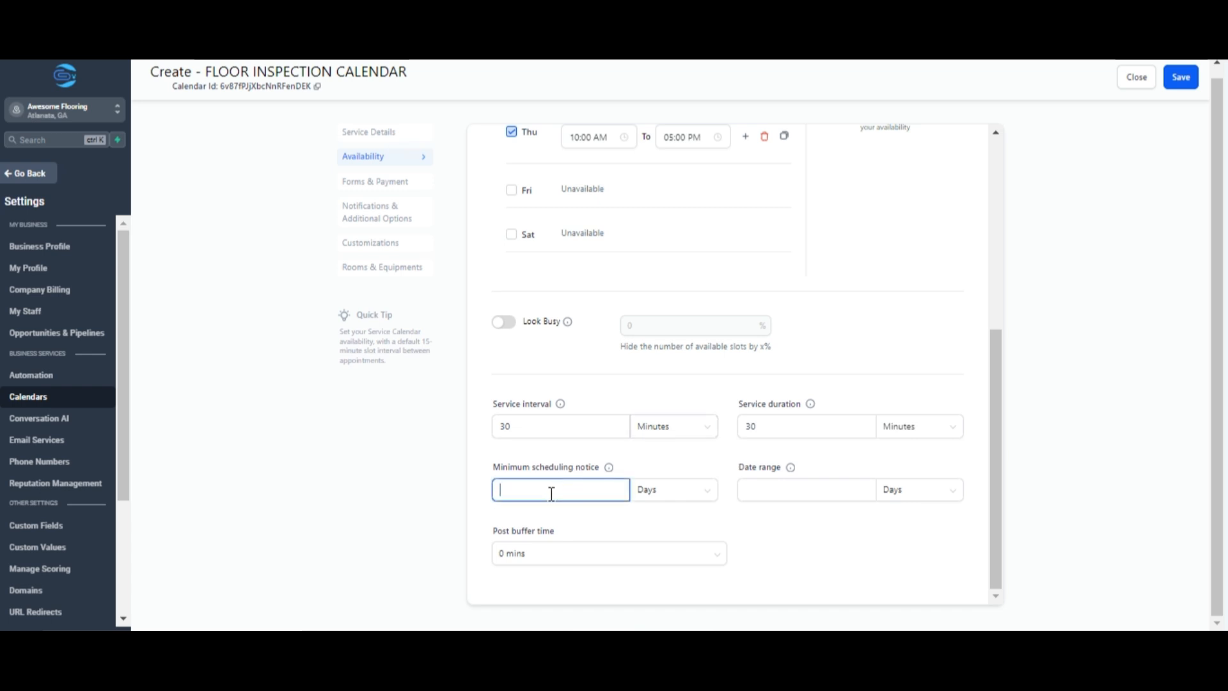
{"action": "type", "text": "1"}
Step: Open the Forms & Payment settings and review the form, consent, confirmation page and payment options
{"action": "left_click", "coordinate": [411, 185]}
{"action": "scroll", "coordinate": [839, 323], "scroll_direction": "up", "scroll_amount": 2}
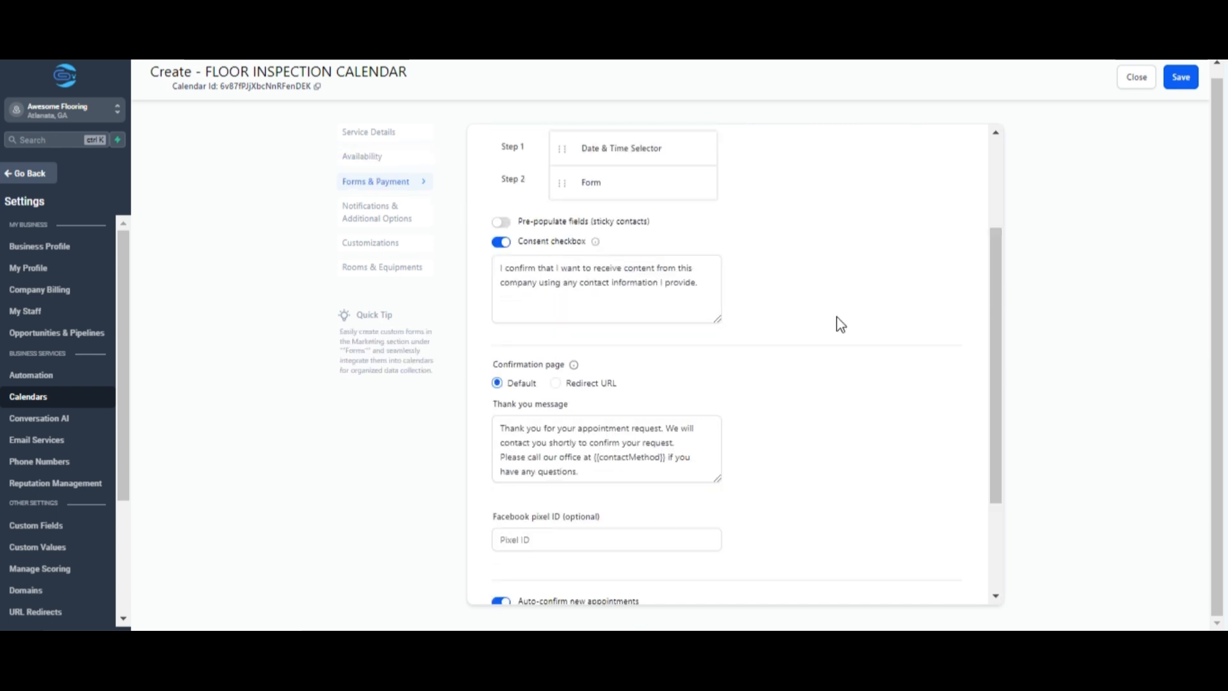
{"action": "scroll", "coordinate": [840, 324], "scroll_direction": "up", "scroll_amount": 3}
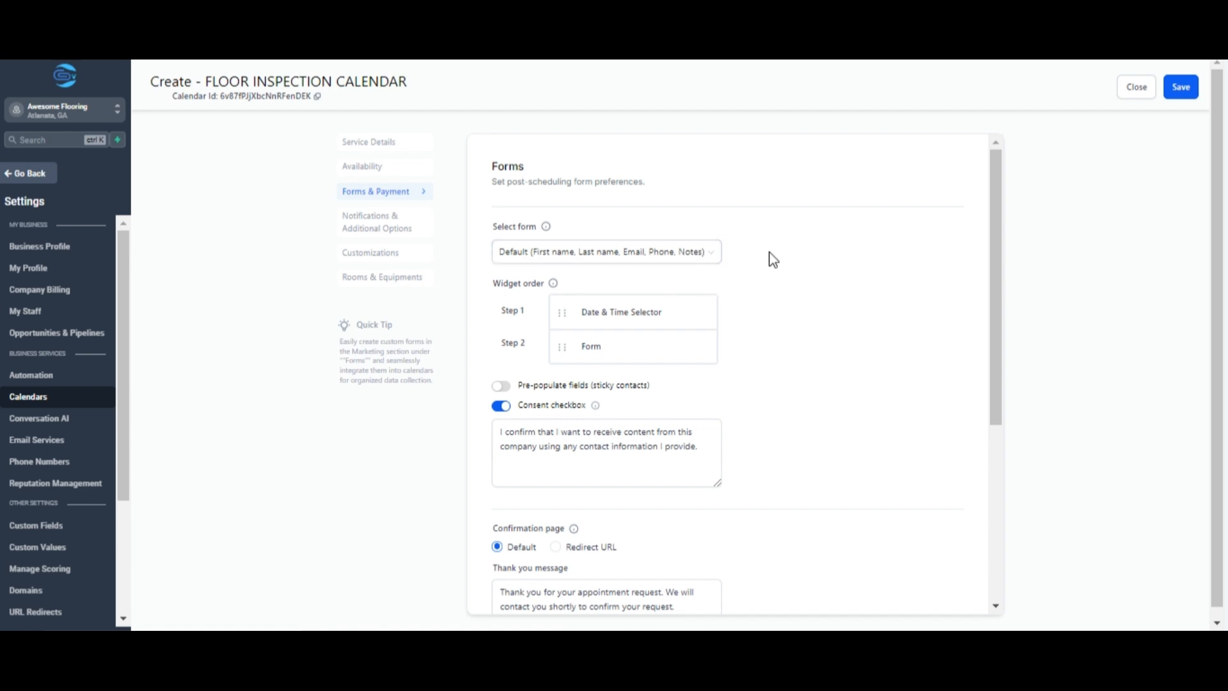
{"action": "scroll", "coordinate": [773, 259], "scroll_direction": "down", "scroll_amount": 2}
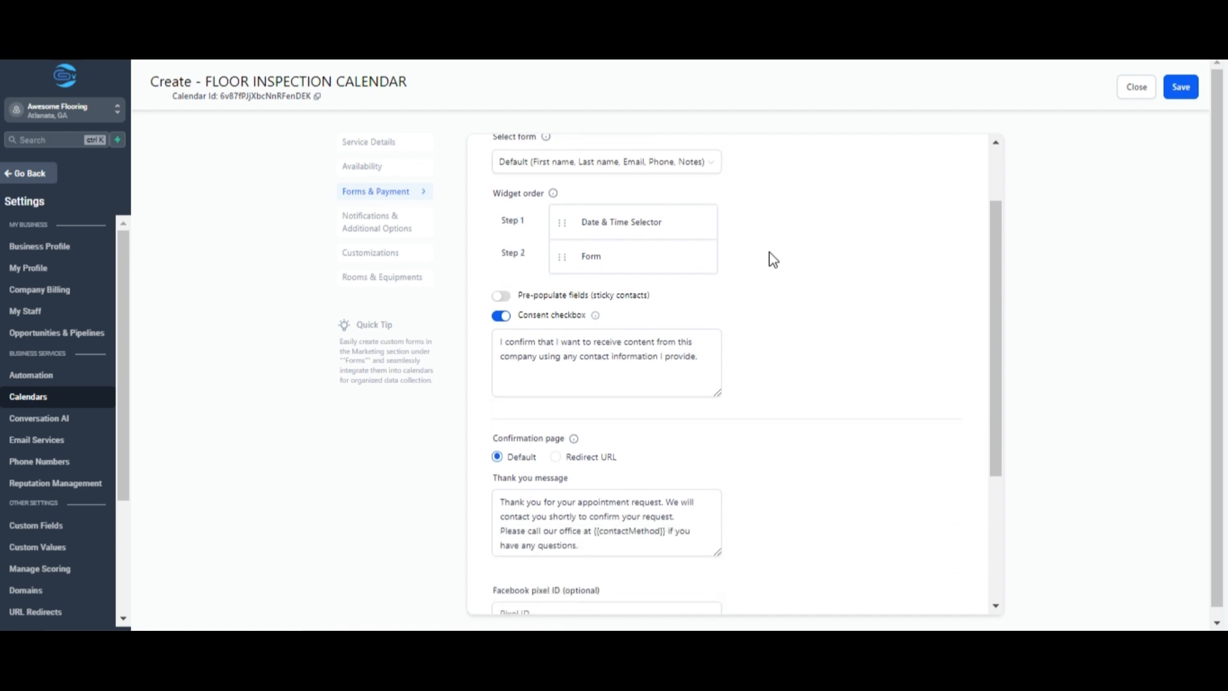
{"action": "scroll", "coordinate": [773, 259], "scroll_direction": "down", "scroll_amount": 3}
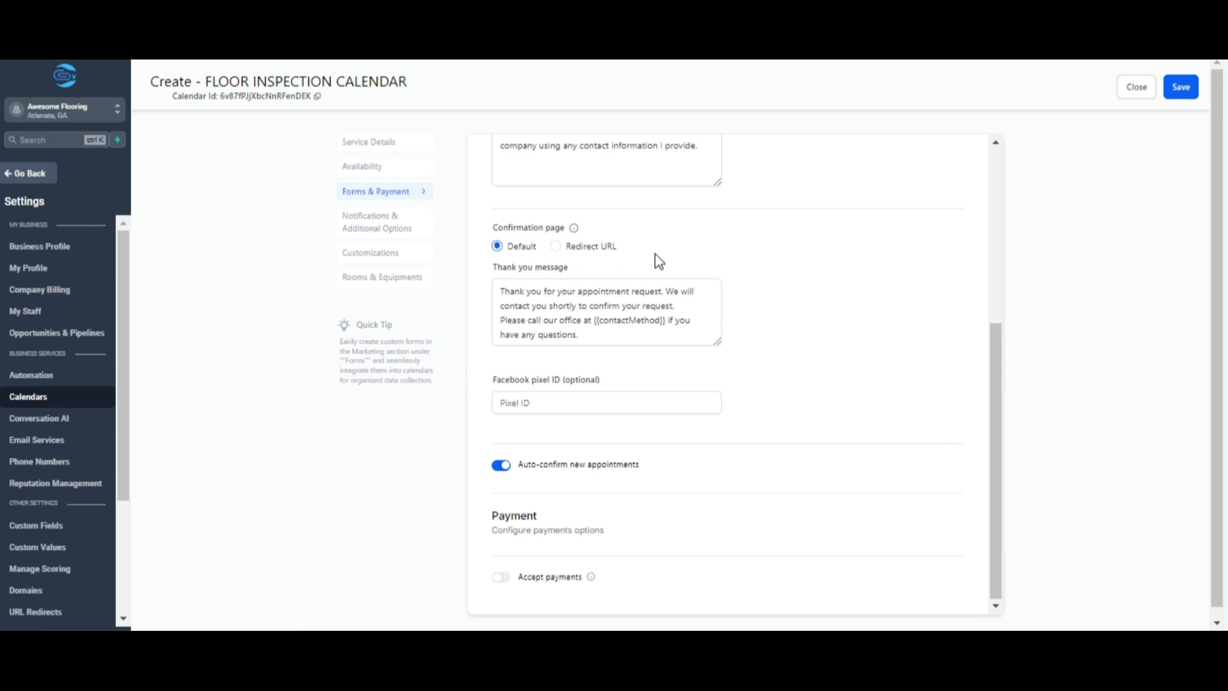
Step: Try "page ur" as the confirmation page's redirect URL, clear it and return to the default confirmation
{"action": "left_click", "coordinate": [556, 247]}
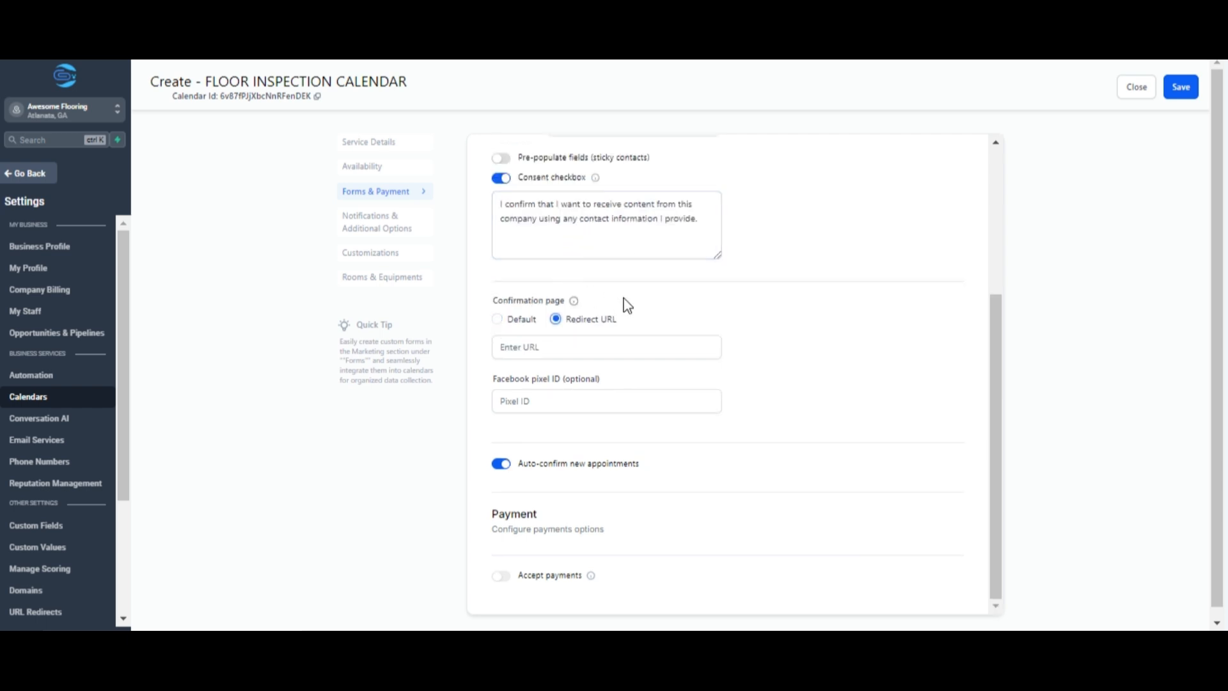
{"action": "left_click", "coordinate": [558, 356]}
{"action": "type", "text": "page ur"}
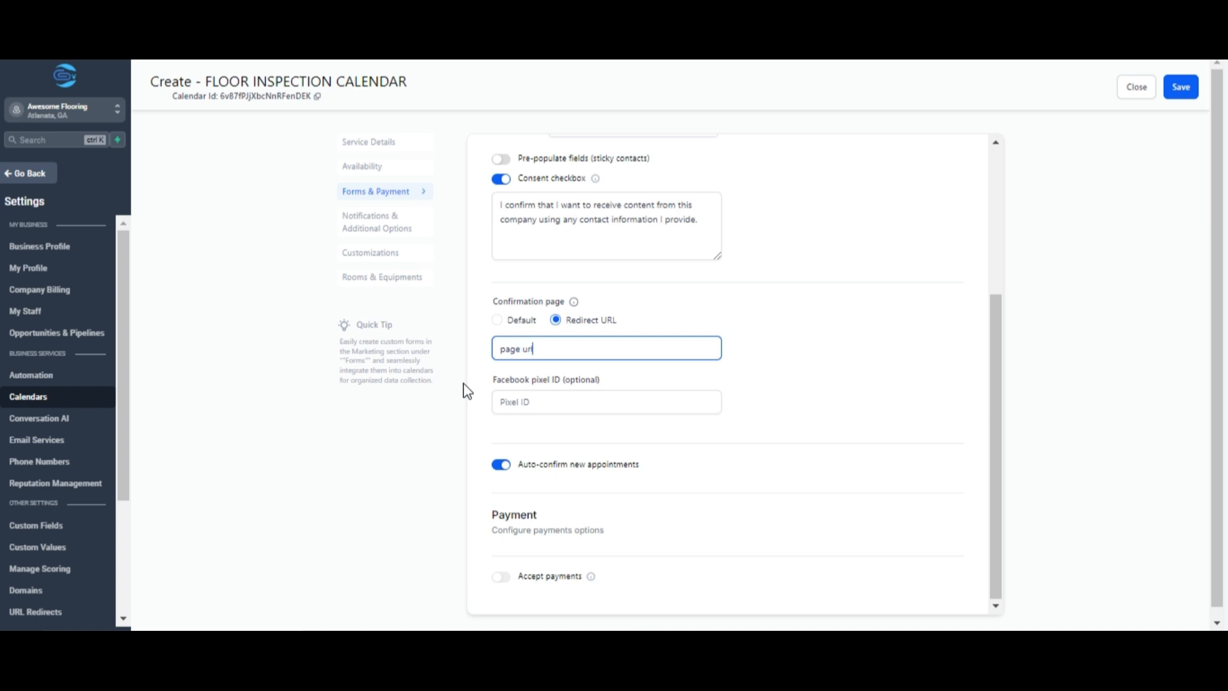
{"action": "left_click_drag", "start_coordinate": [535, 348], "coordinate": [496, 349]}
{"action": "key", "text": "BackSpace"}
{"action": "left_click", "coordinate": [498, 320]}
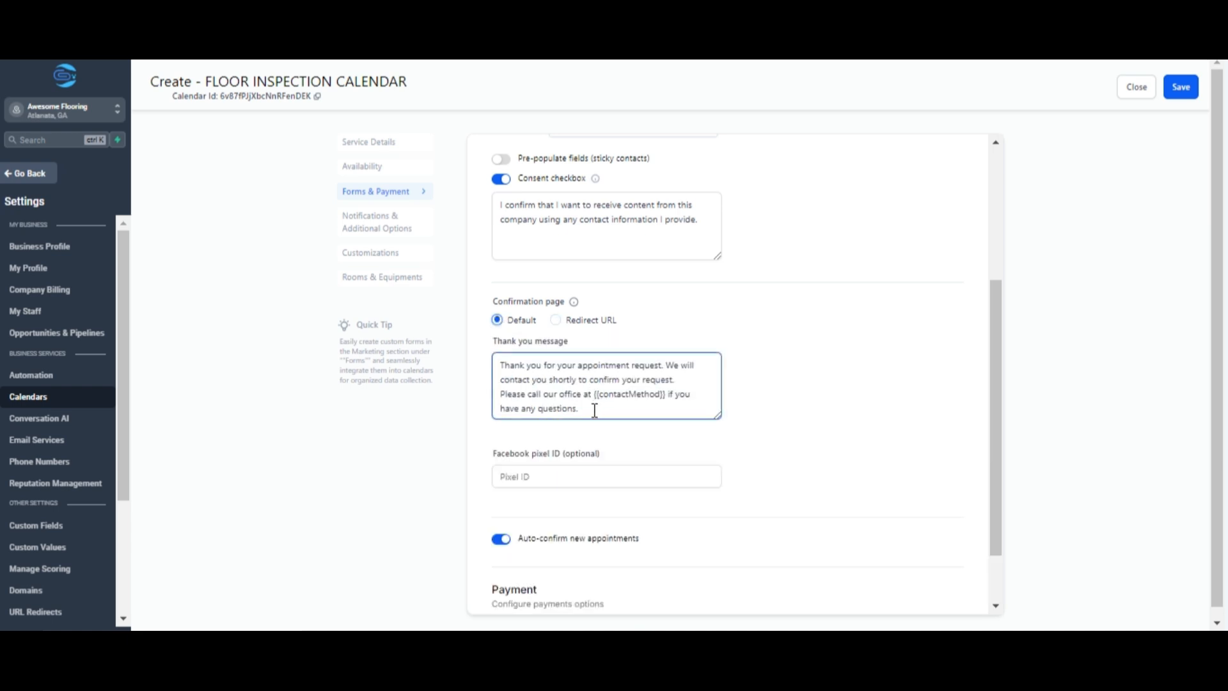
Step: Replace the thank you message with "Thank you for booking an appointment. our team will contact you shortly"
{"action": "left_click_drag", "start_coordinate": [580, 409], "coordinate": [500, 364]}
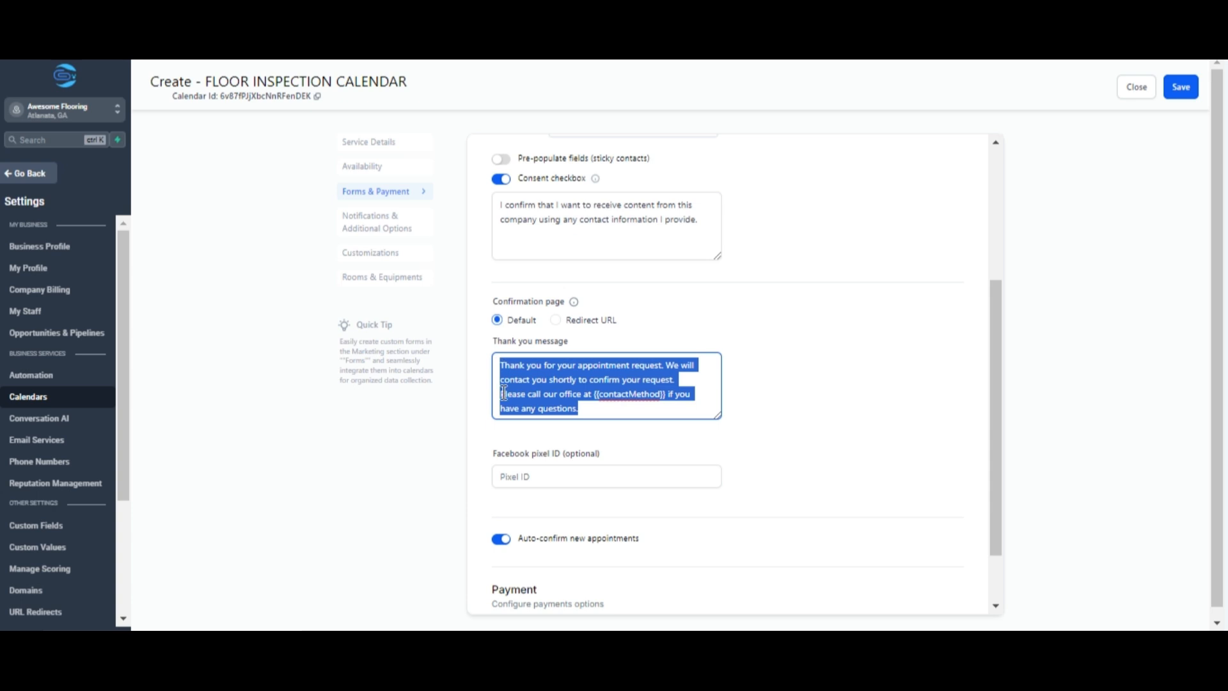
{"action": "type", "text": "Thank"}
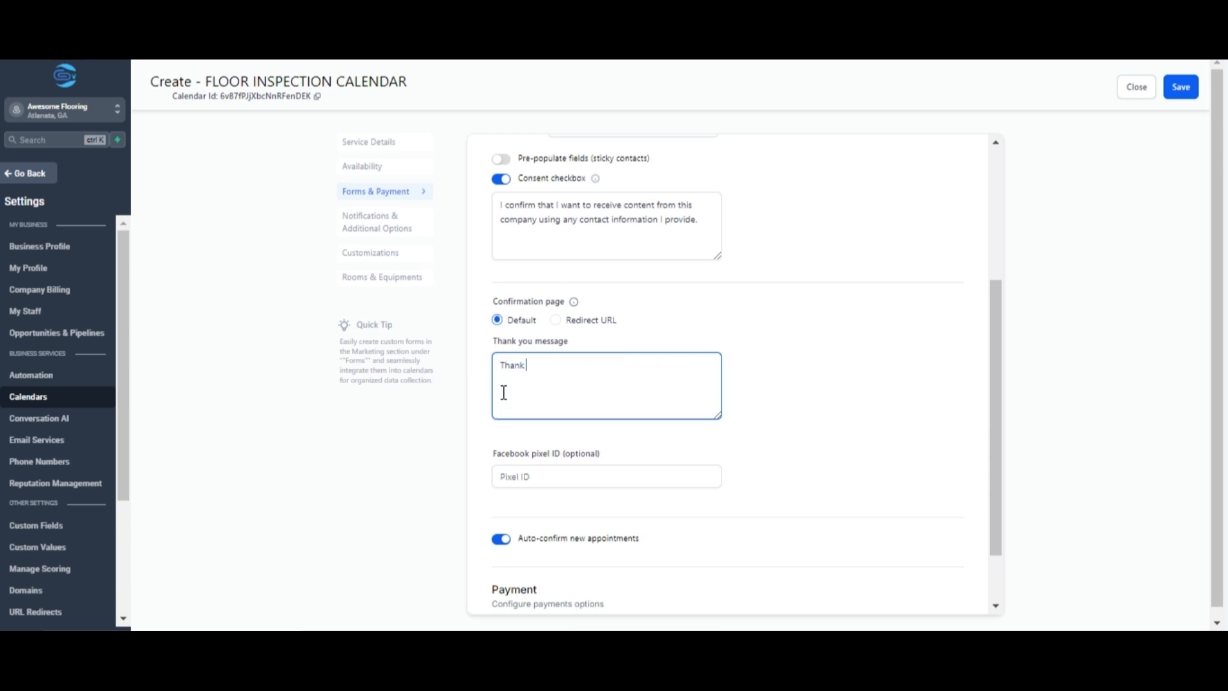
{"action": "type", "text": " you for booking an appointment. our team wi"}
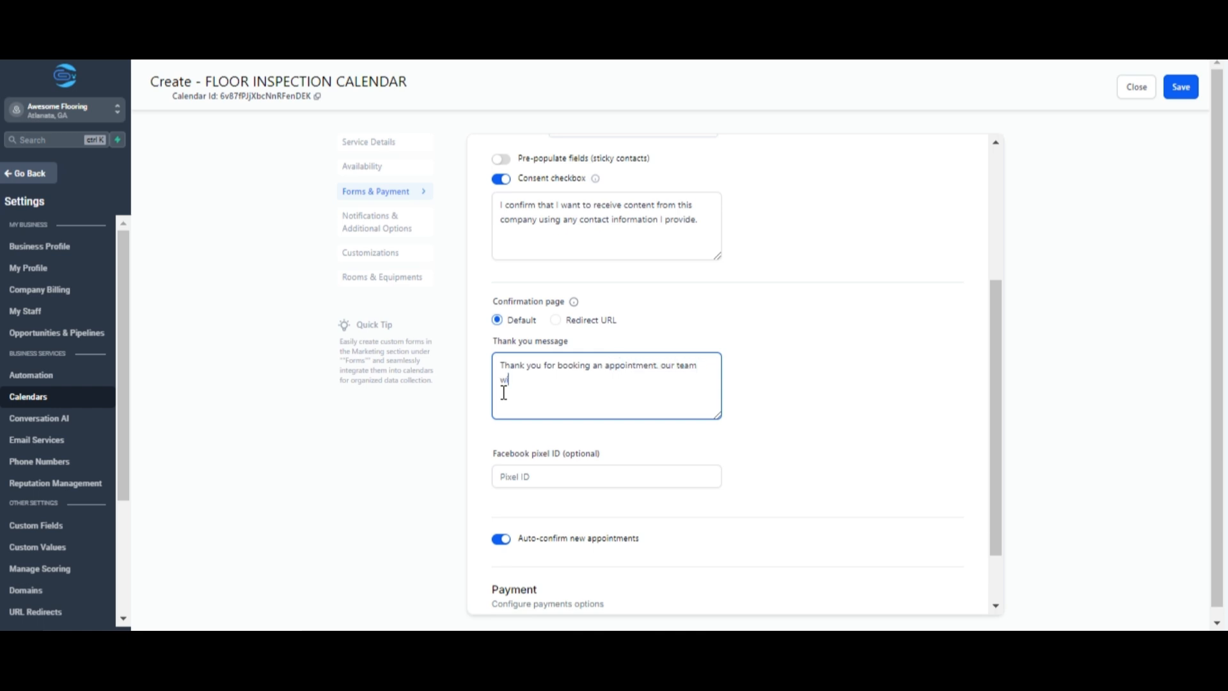
{"action": "type", "text": "ll contact you shortly"}
{"action": "scroll", "coordinate": [504, 393], "scroll_direction": "down", "scroll_amount": 1}
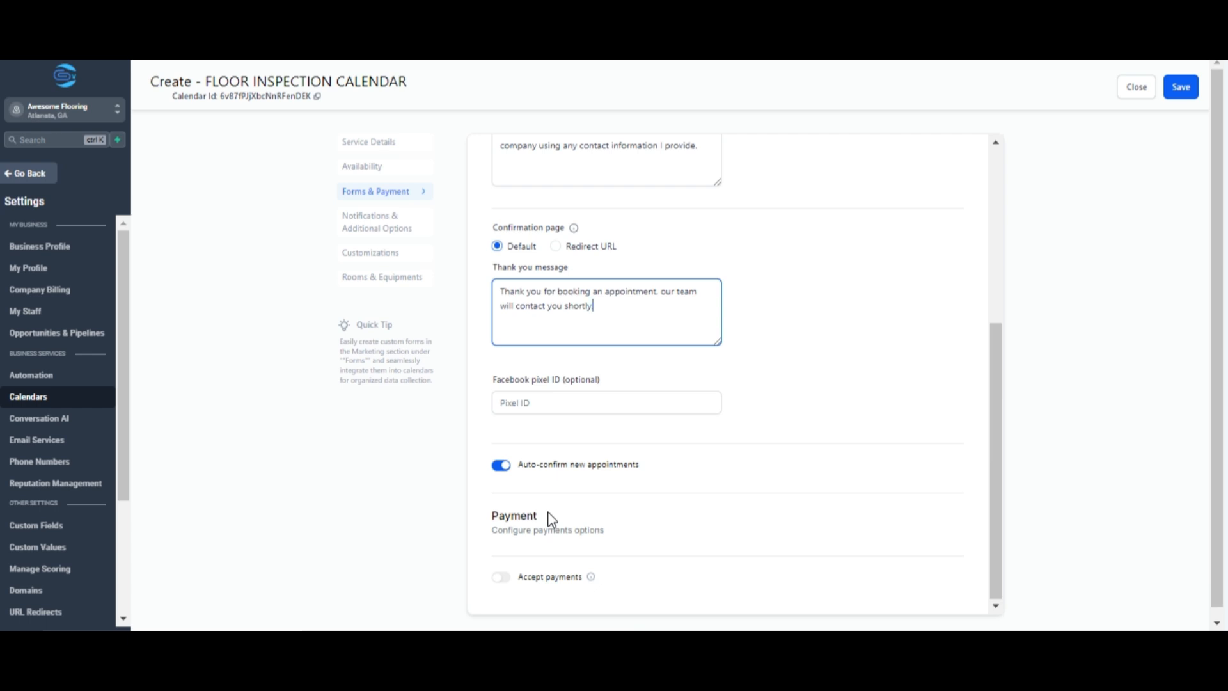
Step: Open the Notifications & Additional Options settings and review the notification recipients and the cancellation and reschedule policy
{"action": "left_click", "coordinate": [407, 218]}
{"action": "scroll", "coordinate": [654, 263], "scroll_direction": "up", "scroll_amount": 4}
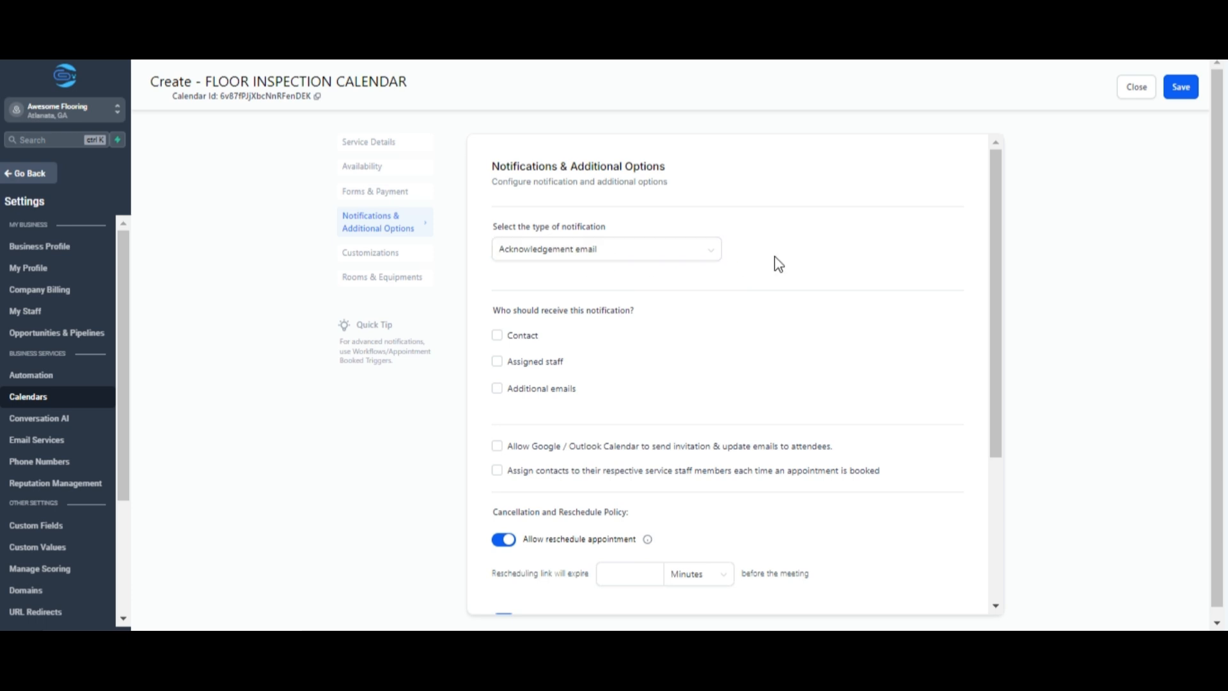
{"action": "scroll", "coordinate": [778, 263], "scroll_direction": "down", "scroll_amount": 2}
{"action": "scroll", "coordinate": [778, 263], "scroll_direction": "down", "scroll_amount": 2}
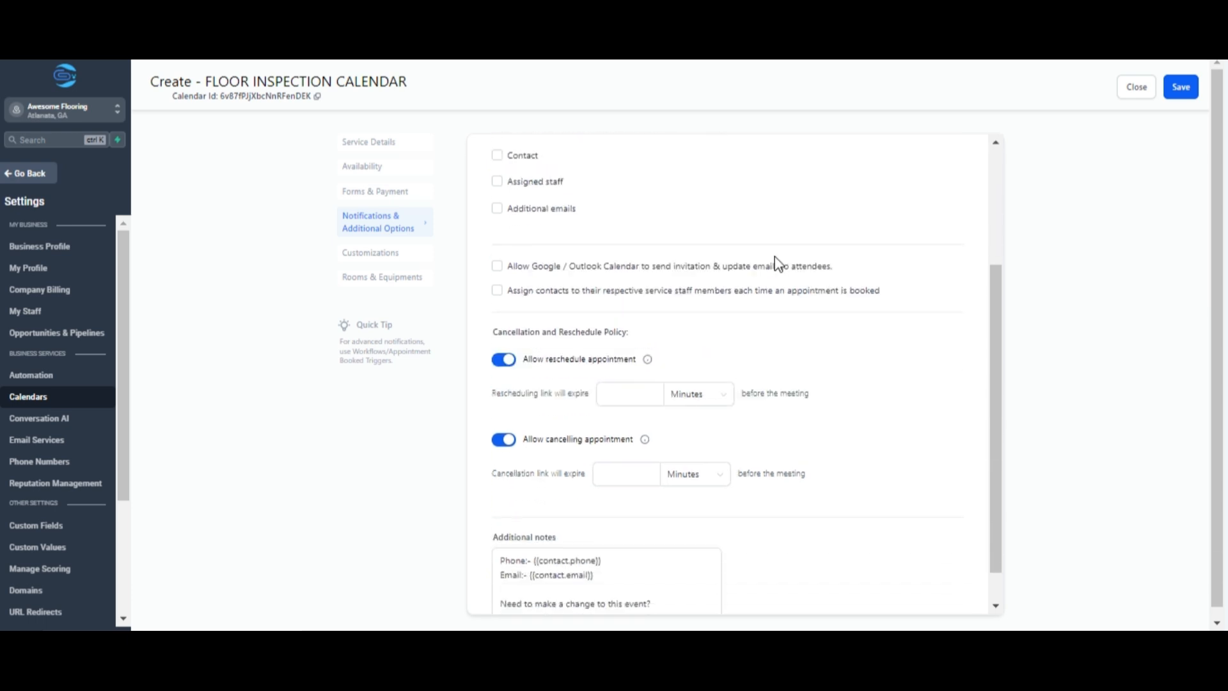
{"action": "scroll", "coordinate": [778, 264], "scroll_direction": "up", "scroll_amount": 2}
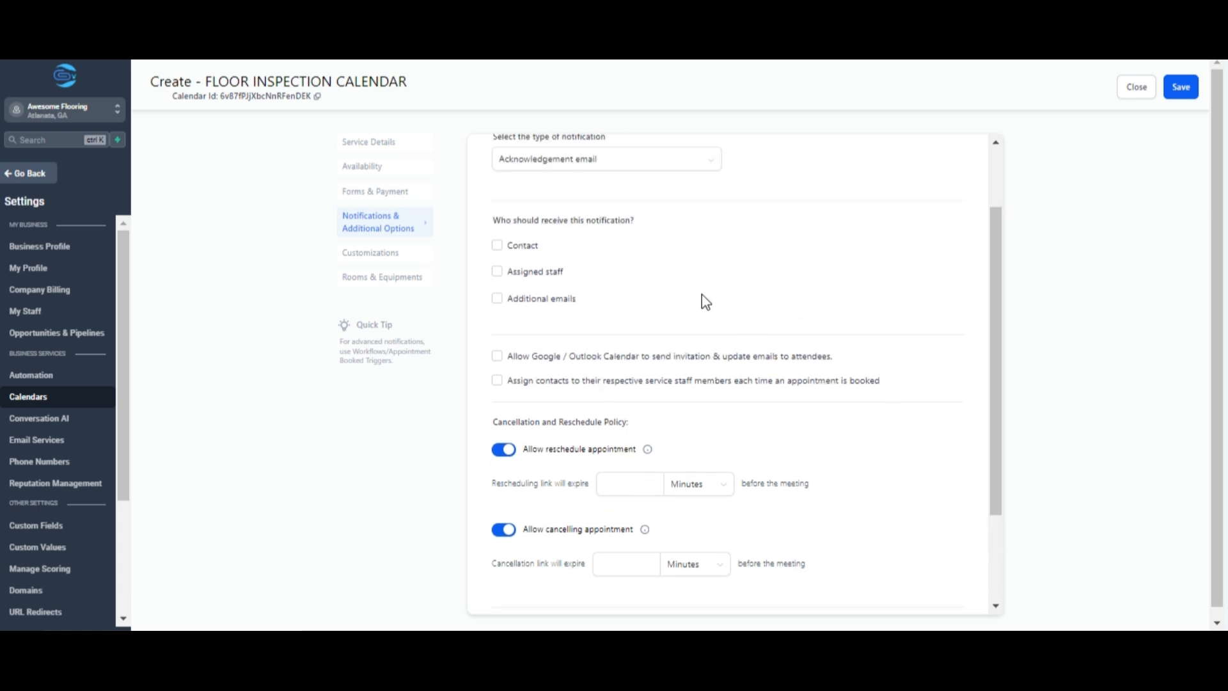
Step: Try toggling the contact assignment, reschedule and cancelling options, and restore each to its original state
{"action": "left_click", "coordinate": [497, 381]}
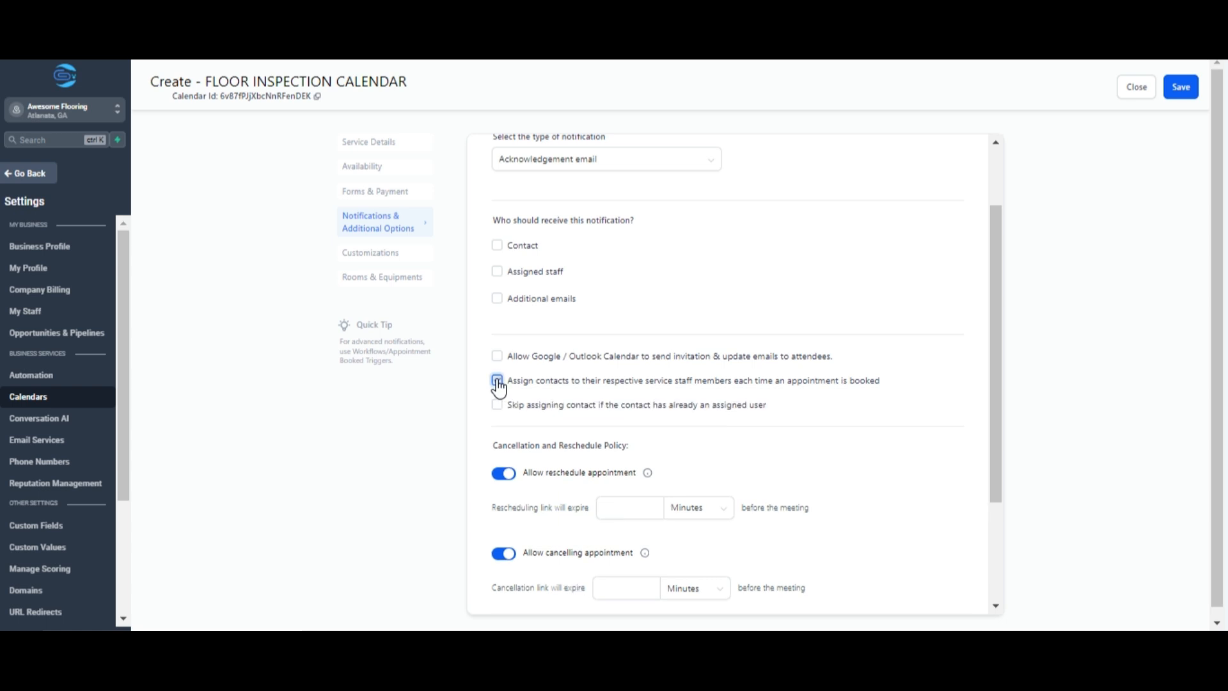
{"action": "left_click", "coordinate": [498, 381]}
{"action": "scroll", "coordinate": [742, 306], "scroll_direction": "down", "scroll_amount": 2}
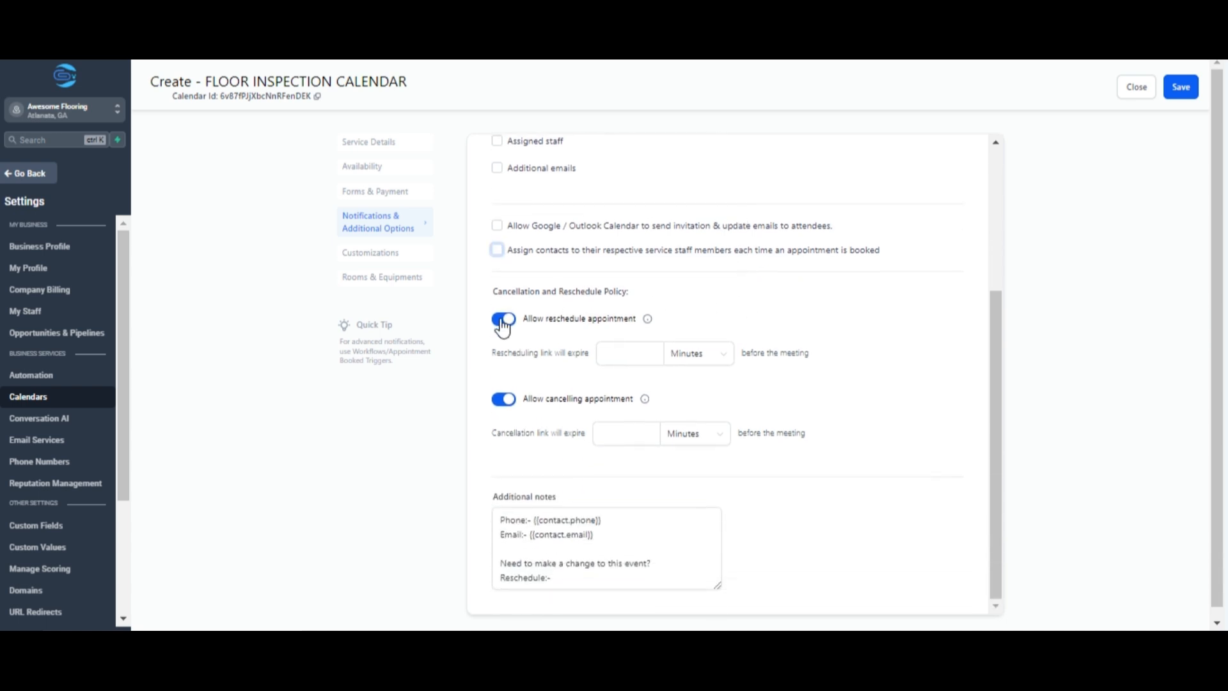
{"action": "left_click", "coordinate": [502, 321]}
{"action": "left_click", "coordinate": [504, 390]}
{"action": "left_click", "coordinate": [512, 400]}
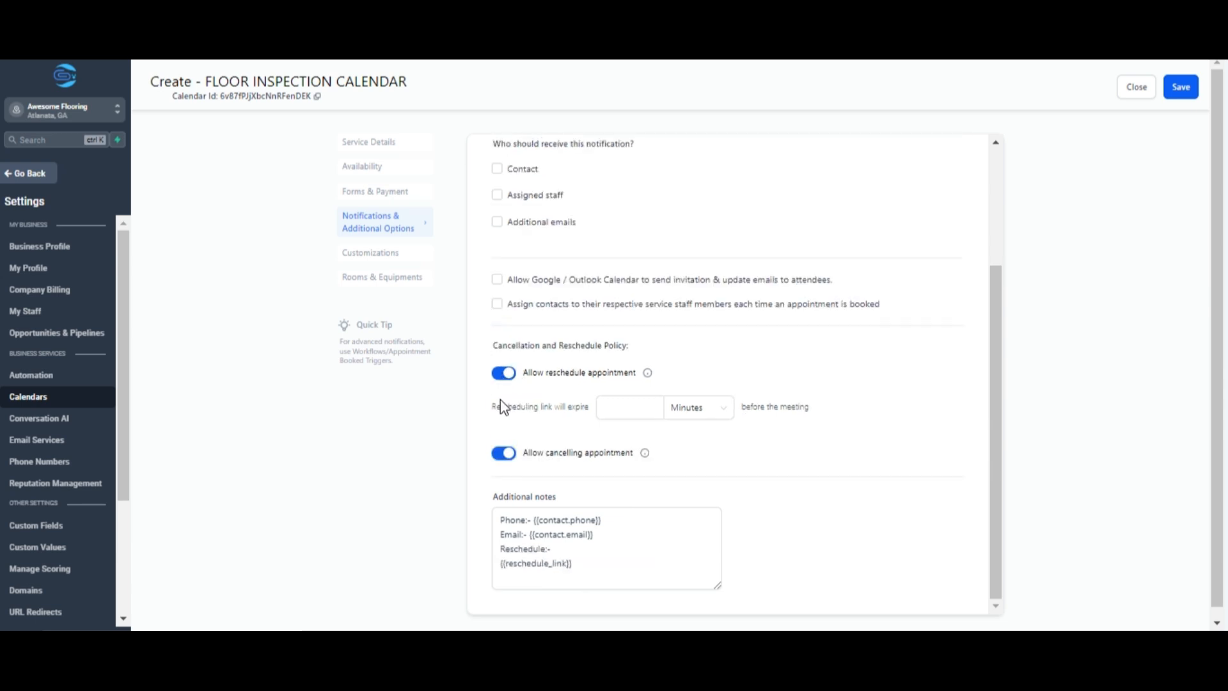
{"action": "left_click", "coordinate": [503, 453]}
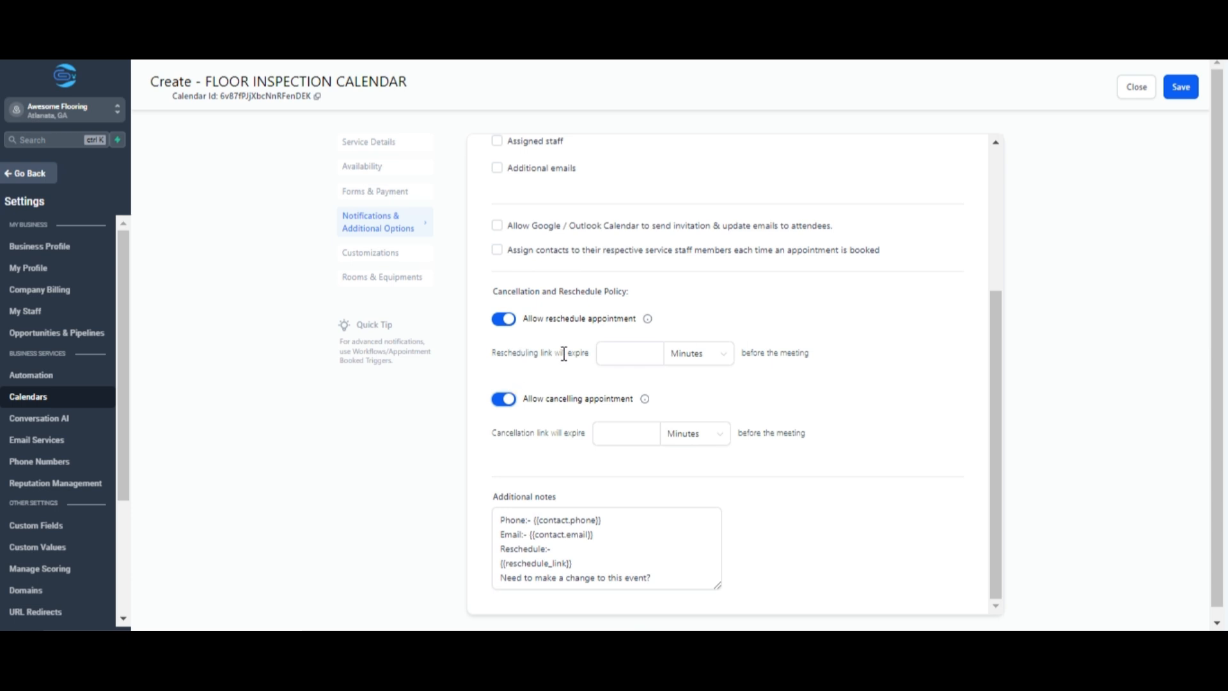
Step: Set the rescheduling and cancellation links to expire 30 minutes before the meeting
{"action": "left_click", "coordinate": [611, 354]}
{"action": "type", "text": "30"}
{"action": "left_click", "coordinate": [626, 431]}
{"action": "type", "text": "30"}
{"action": "scroll", "coordinate": [625, 428], "scroll_direction": "down", "scroll_amount": 1}
Step: Change the calendar widget's button text to "Book an Appointment" in the customization settings
{"action": "left_click", "coordinate": [404, 250]}
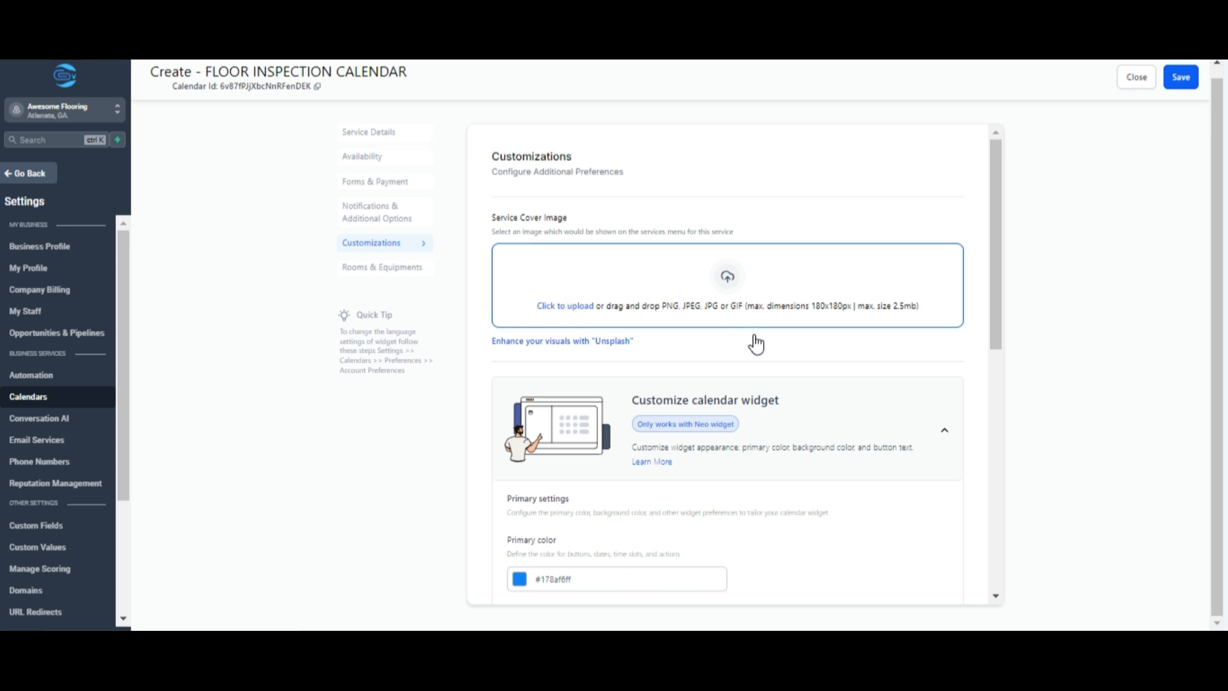
{"action": "scroll", "coordinate": [576, 226], "scroll_direction": "down", "scroll_amount": 2}
{"action": "scroll", "coordinate": [576, 226], "scroll_direction": "down", "scroll_amount": 5}
{"action": "scroll", "coordinate": [576, 227], "scroll_direction": "up", "scroll_amount": 2}
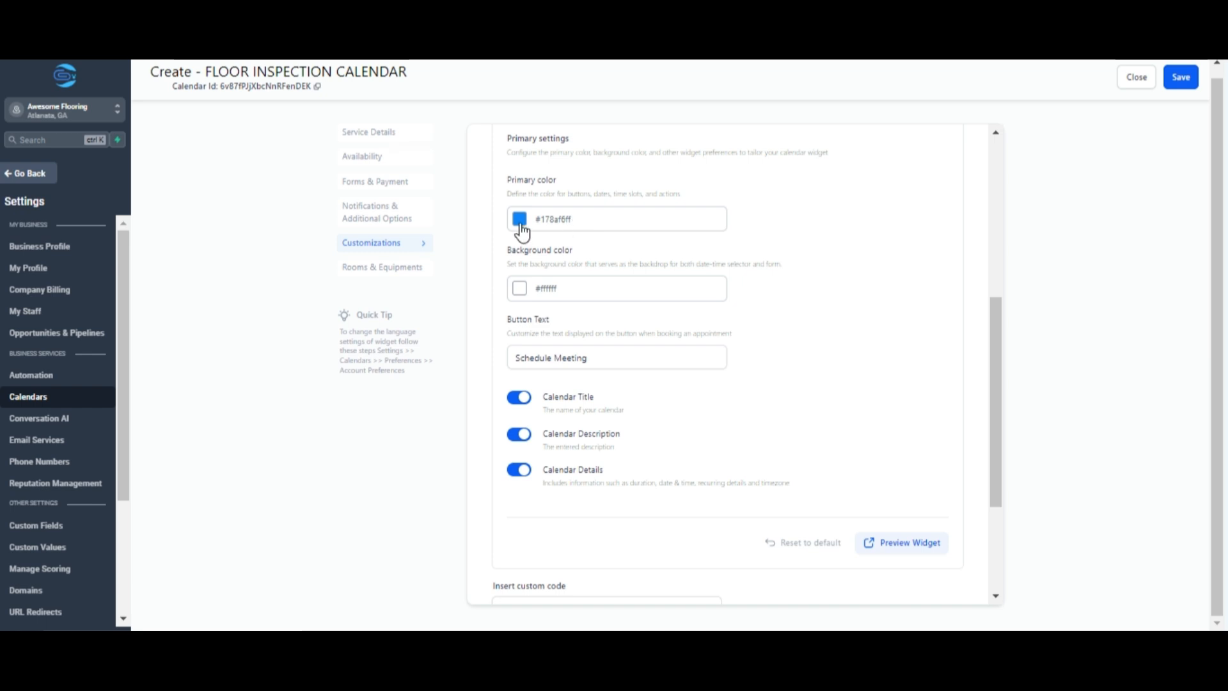
{"action": "left_click", "coordinate": [566, 358]}
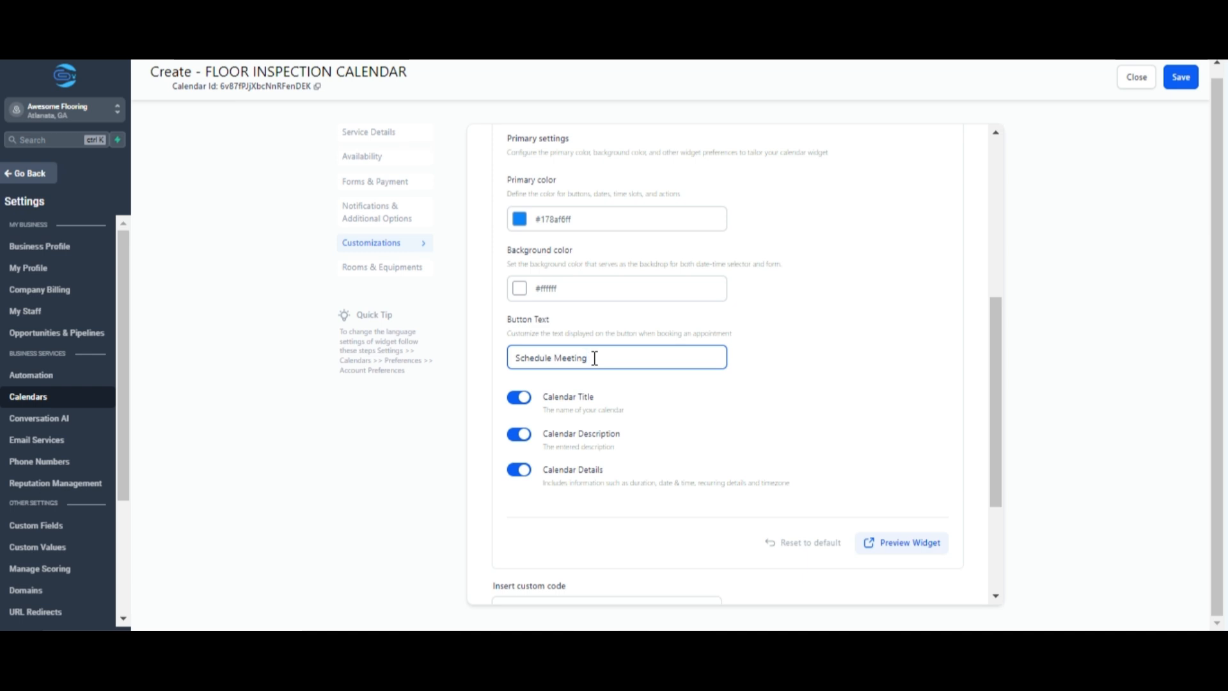
{"action": "key", "text": "ctrl+a"}
{"action": "type", "text": "Bo"}
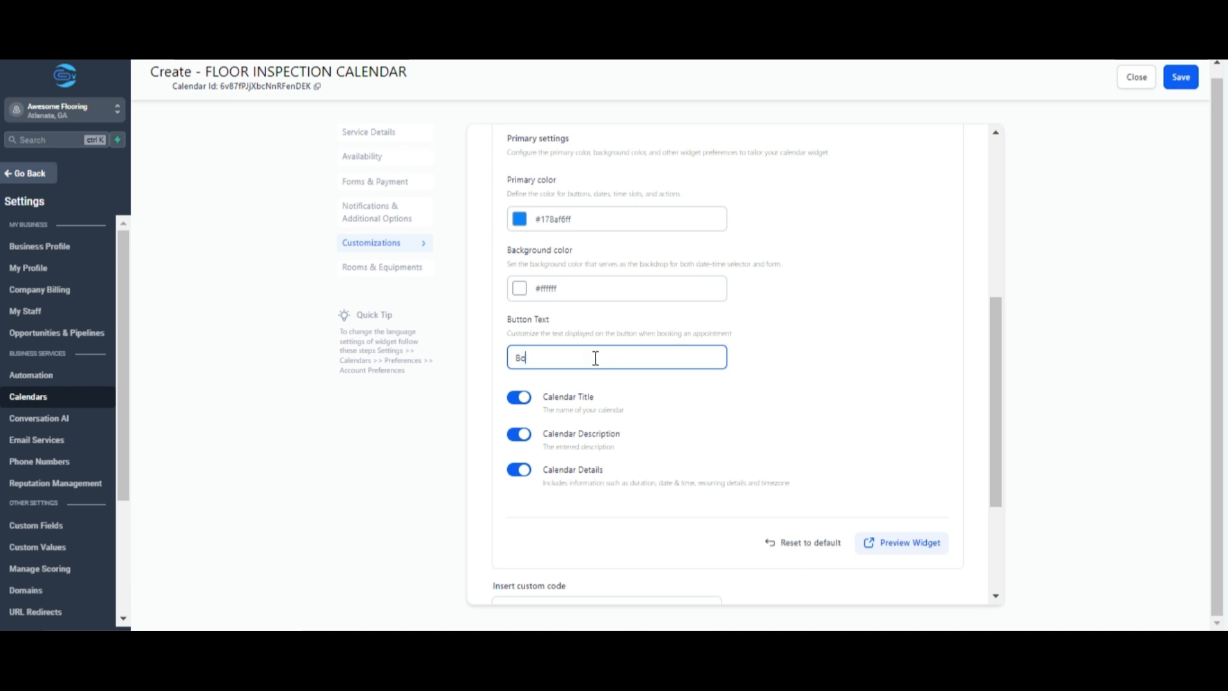
{"action": "type", "text": "ok an Appointment"}
Step: Save and close the new floor inspection calendar, and reopen it from the calendar list for editing
{"action": "left_click", "coordinate": [1181, 79]}
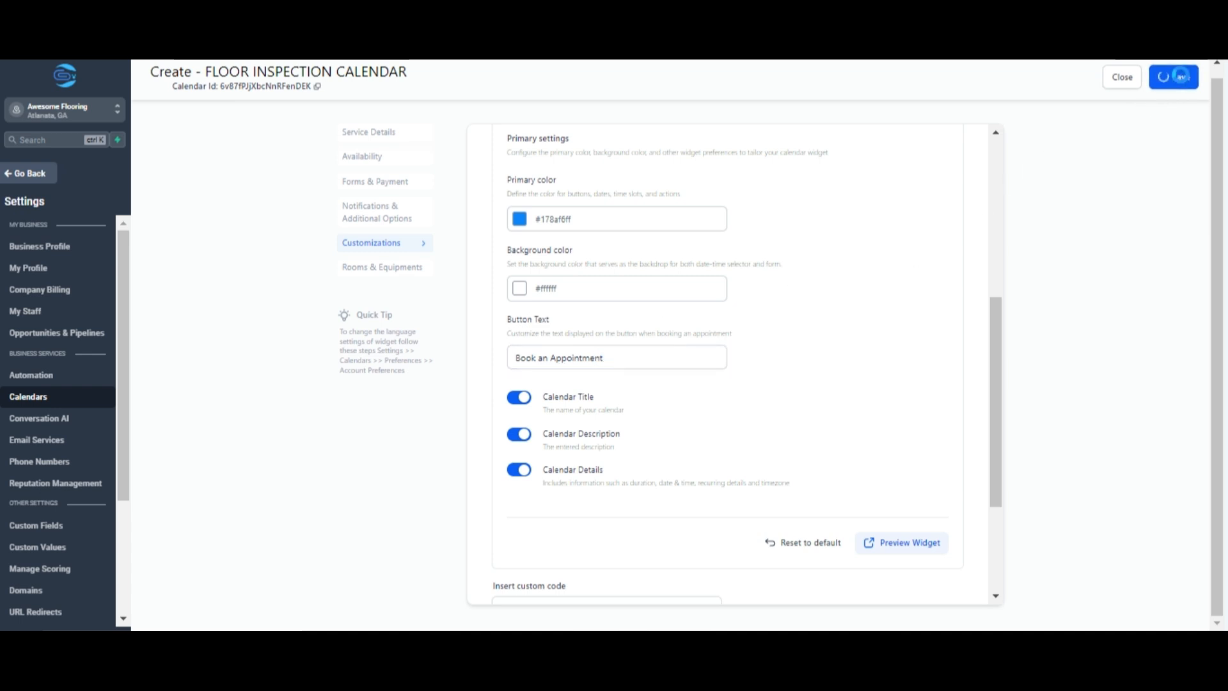
{"action": "left_click", "coordinate": [1138, 78]}
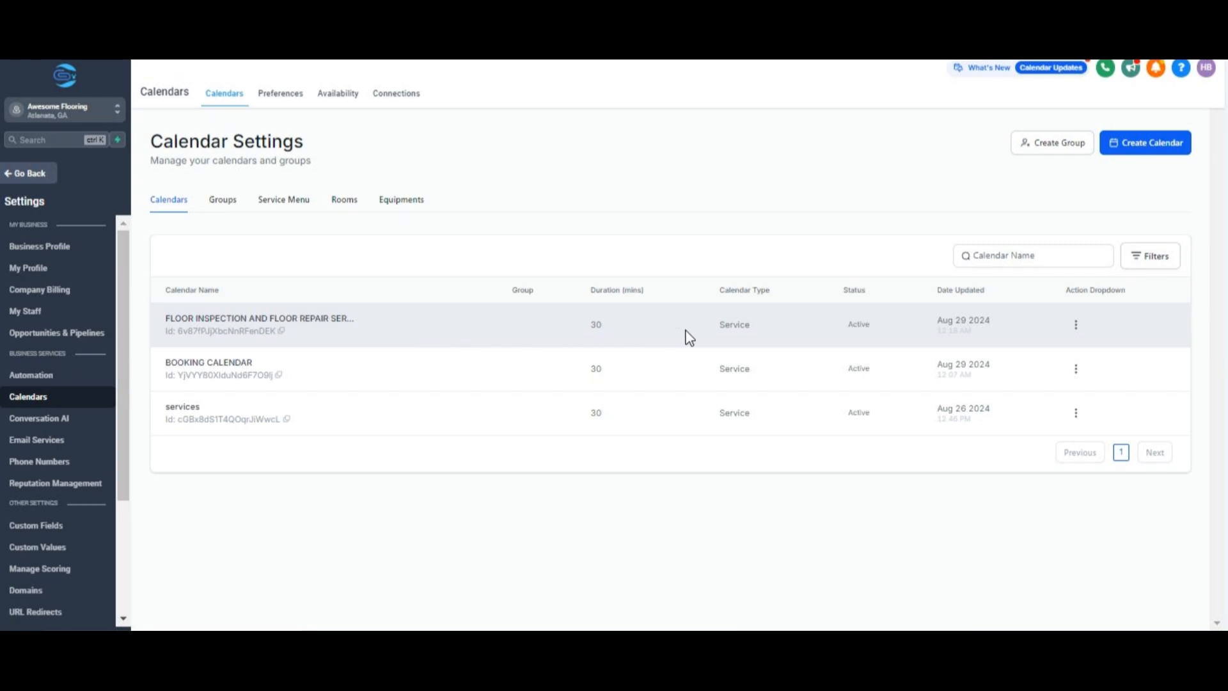
{"action": "left_click", "coordinate": [1077, 326]}
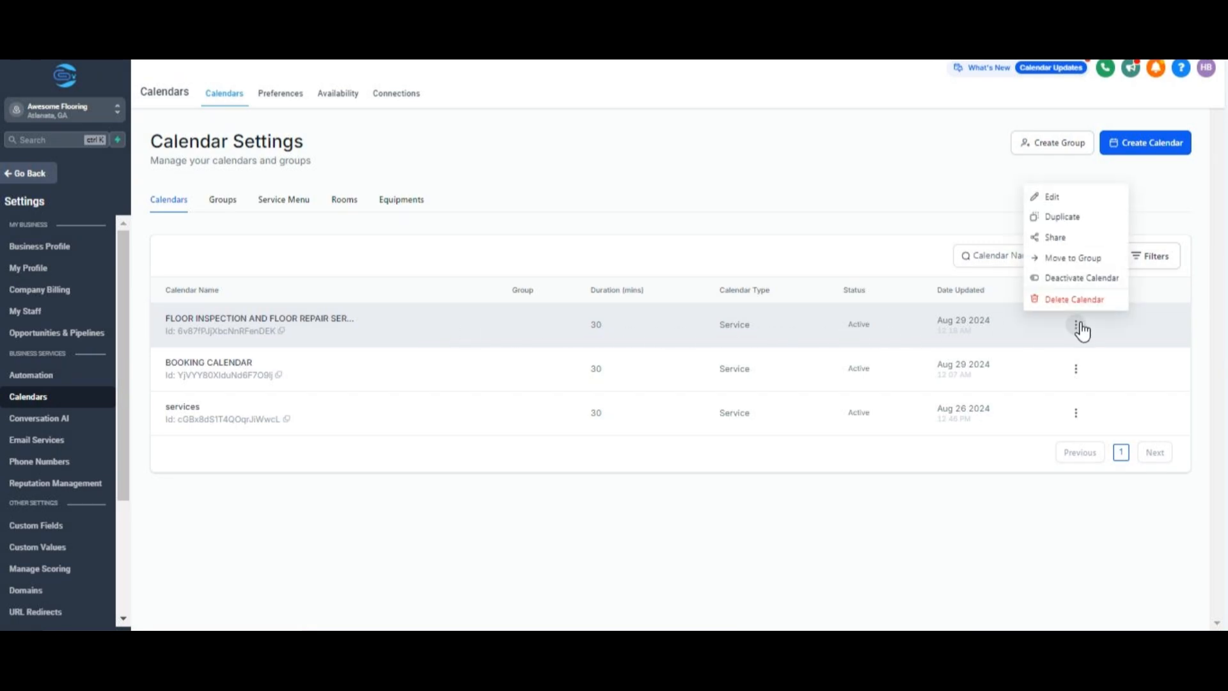
{"action": "left_click", "coordinate": [1078, 196]}
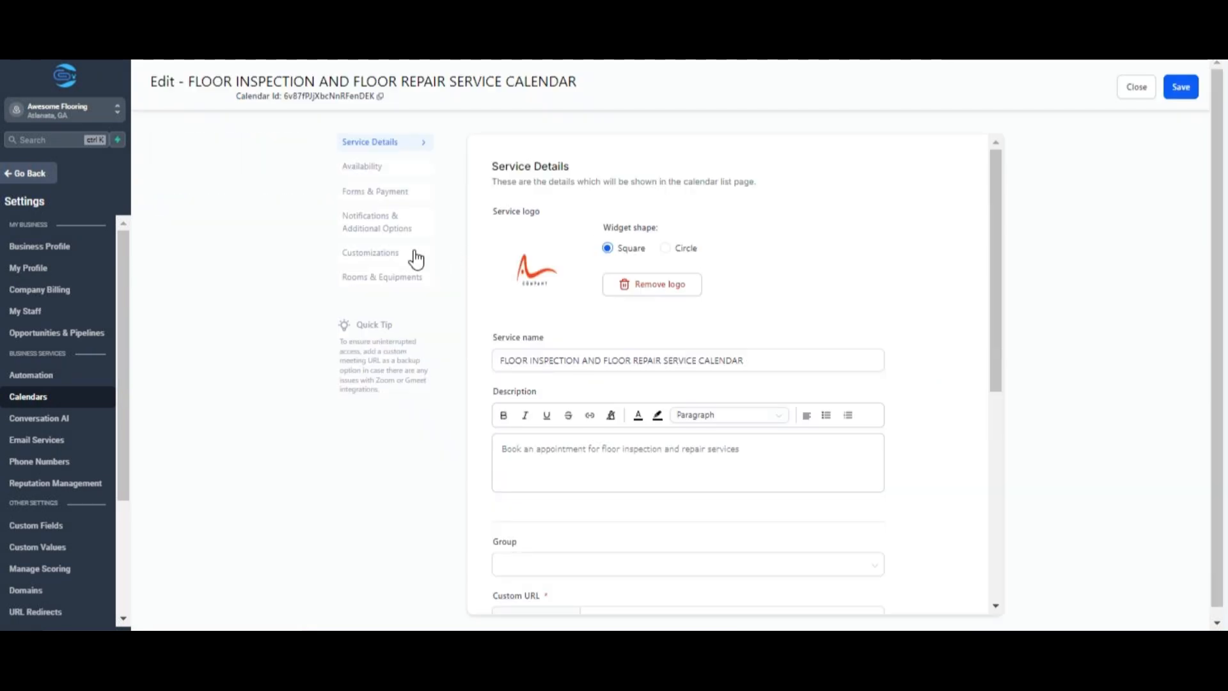
Step: Open a preview of the floor inspection calendar's booking widget from its customization settings
{"action": "left_click", "coordinate": [417, 258]}
{"action": "scroll", "coordinate": [652, 276], "scroll_direction": "down", "scroll_amount": 8}
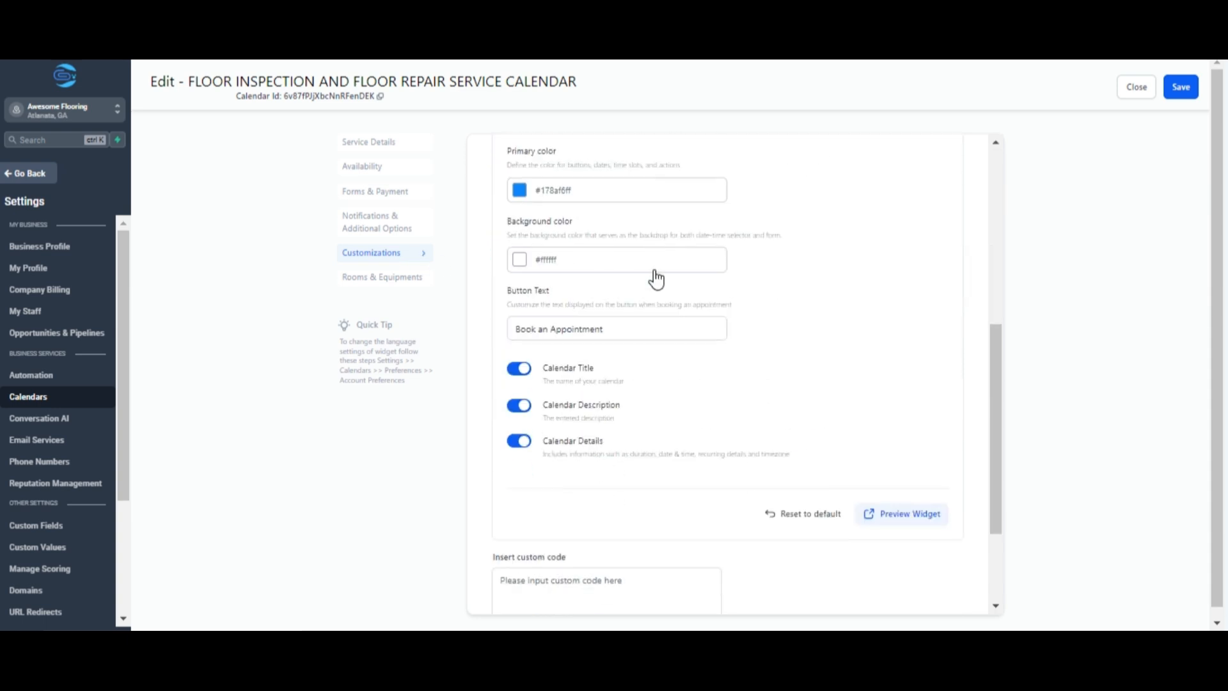
{"action": "left_click", "coordinate": [916, 374]}
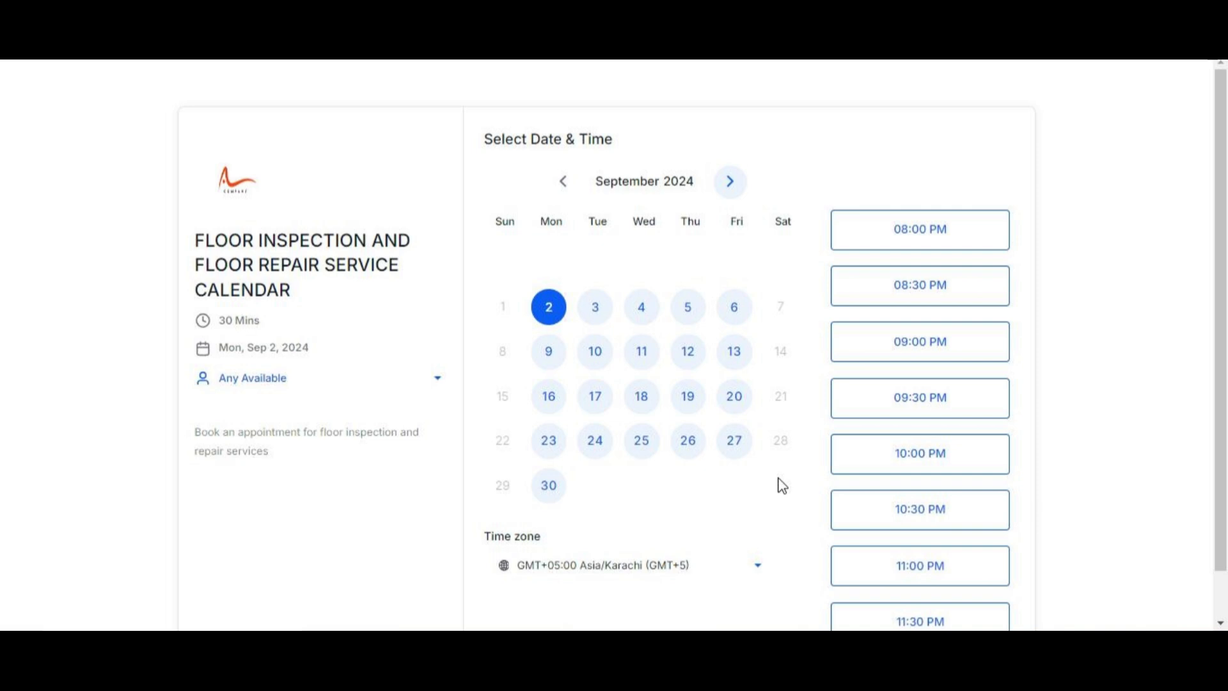
Step: Set the booking time zone to GMT-12:00 Etc/GMT+12 and choose the 03:00 AM slot on Tuesday, September 3, 2024
{"action": "left_click", "coordinate": [666, 561]}
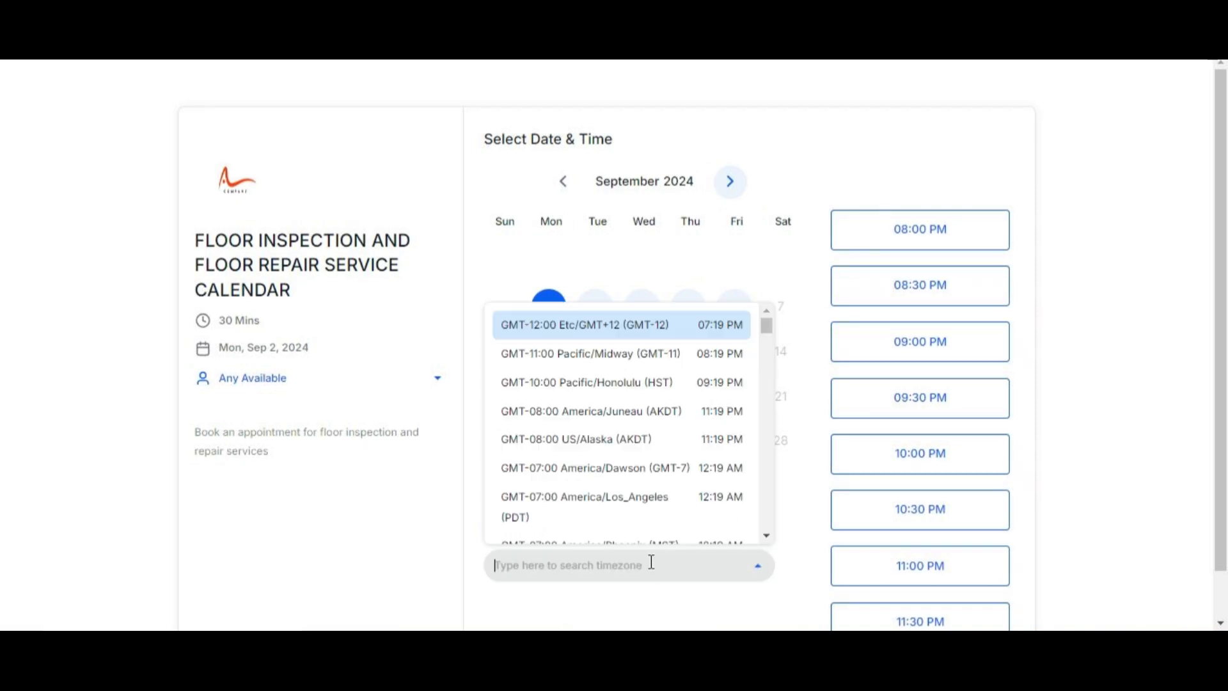
{"action": "left_click", "coordinate": [654, 339]}
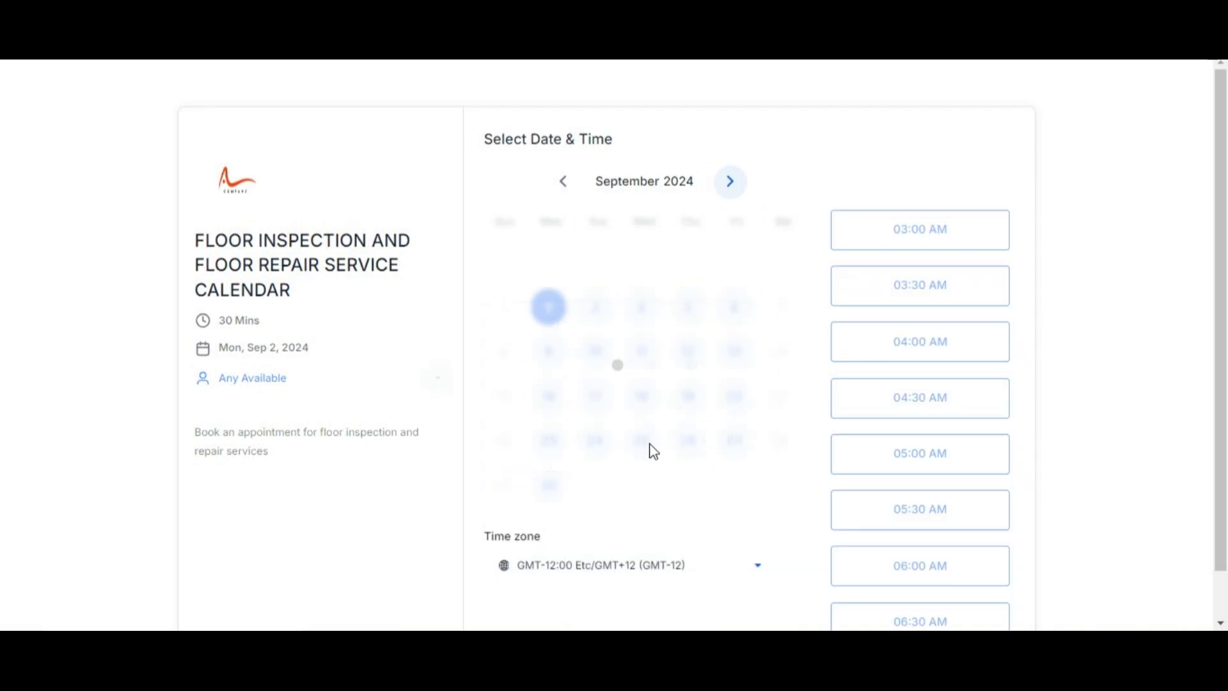
{"action": "left_click", "coordinate": [597, 314]}
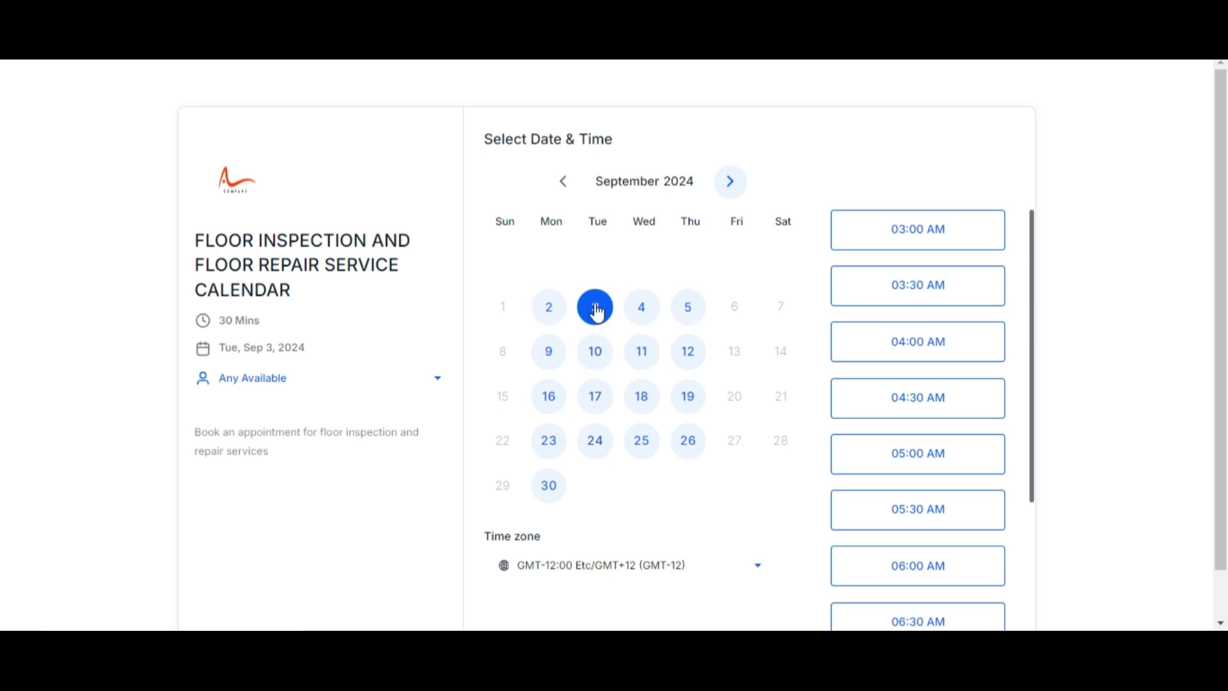
{"action": "left_click", "coordinate": [937, 243]}
{"action": "left_click", "coordinate": [967, 233]}
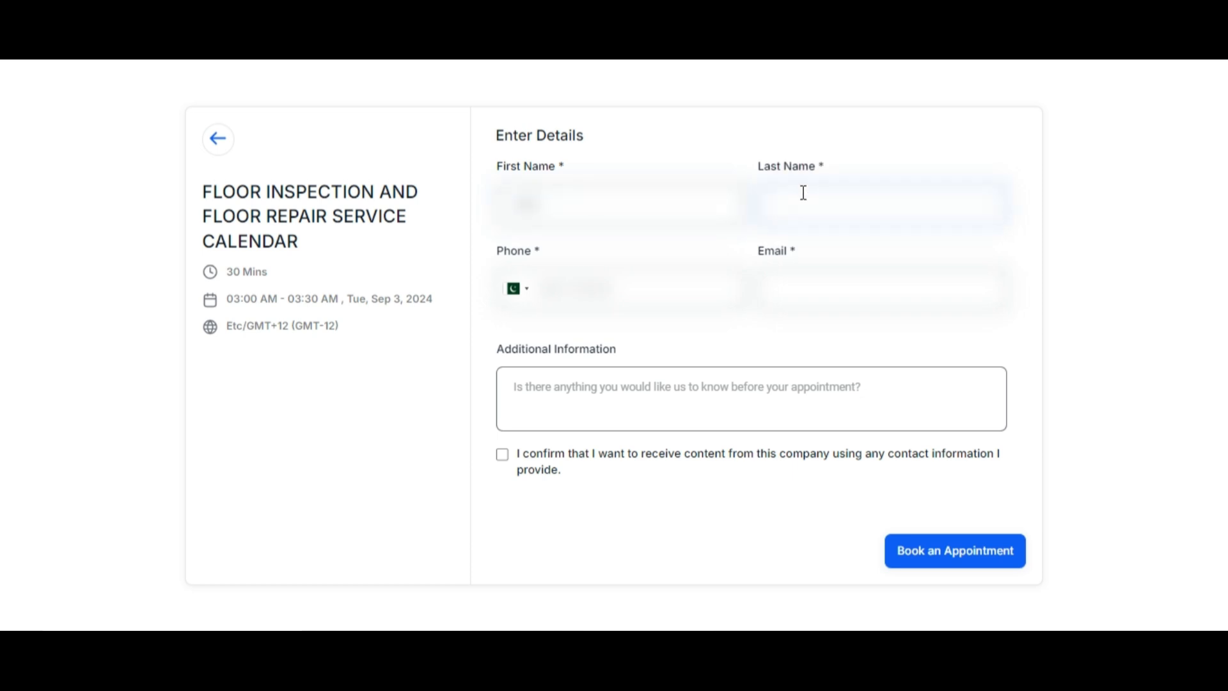
Step: Fill in the test contact's name, phone number with the United States country code, and email address
{"action": "type", "text": "test"}
{"action": "left_click", "coordinate": [527, 292]}
{"action": "left_click", "coordinate": [548, 446]}
{"action": "left_click", "coordinate": [651, 293]}
{"action": "type", "text": "1234567890test@gm"}
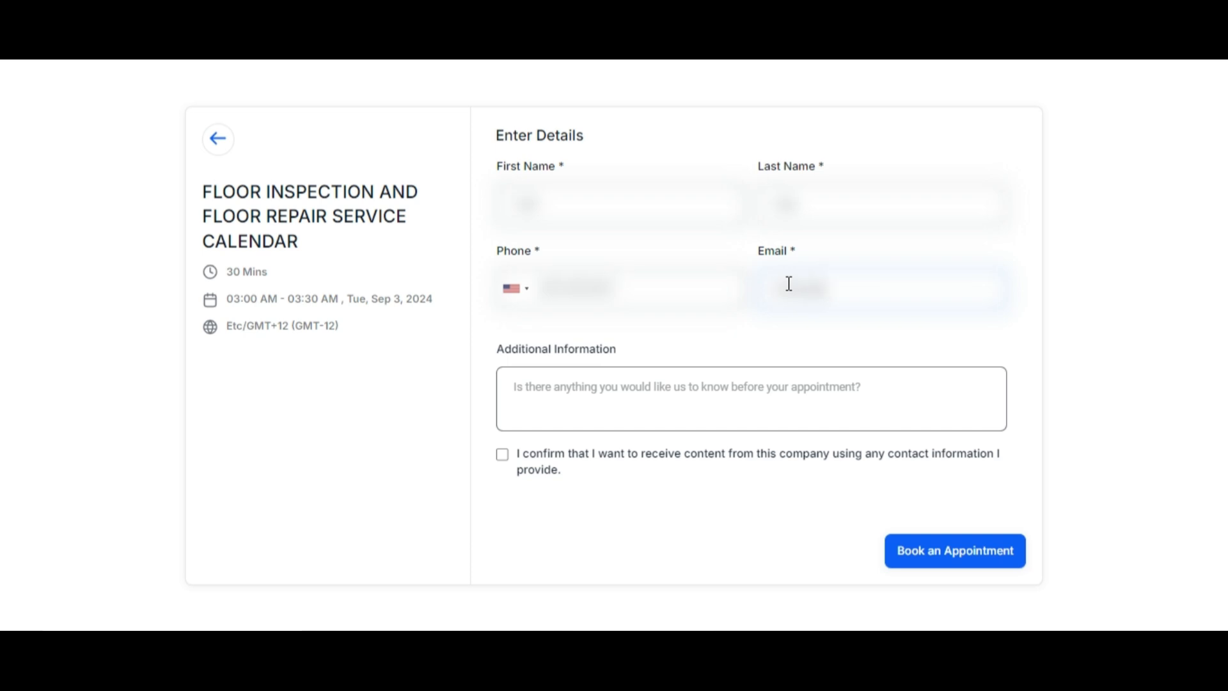
{"action": "type", "text": "ail.com"}
Step: Consent to receiving content from the company, book the appointment, and highlight the thank-you message on the confirmation page
{"action": "left_click", "coordinate": [503, 455]}
{"action": "left_click", "coordinate": [891, 541]}
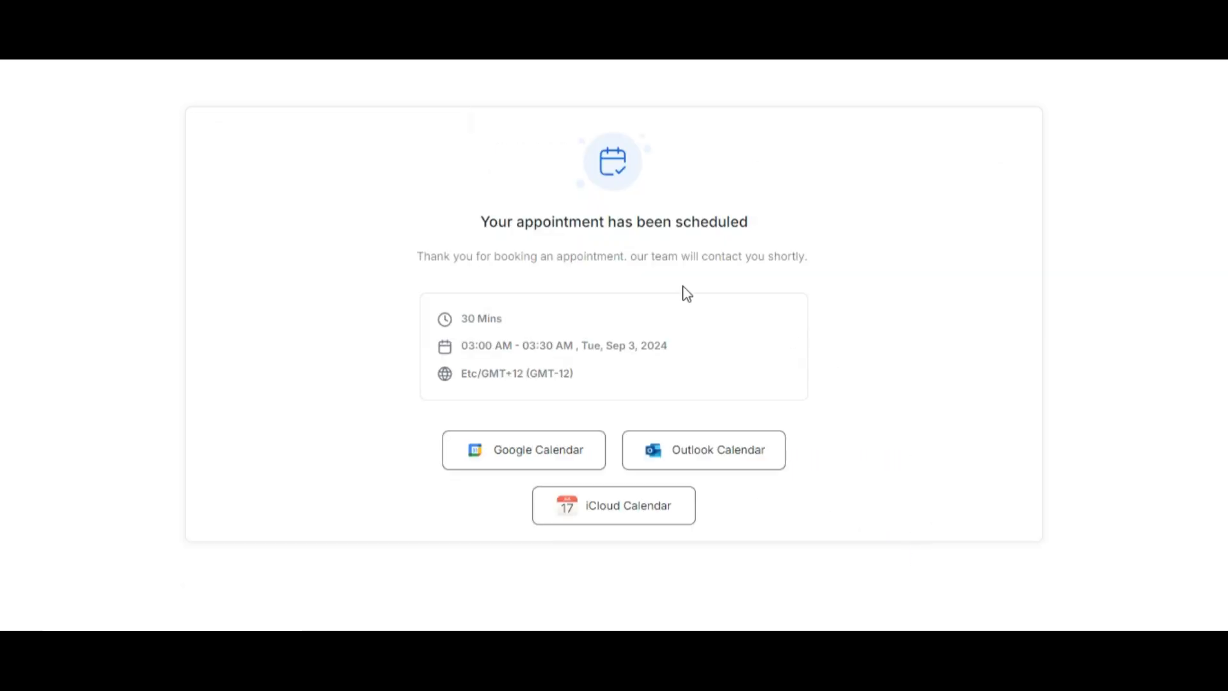
{"action": "left_click_drag", "start_coordinate": [417, 255], "coordinate": [820, 258]}
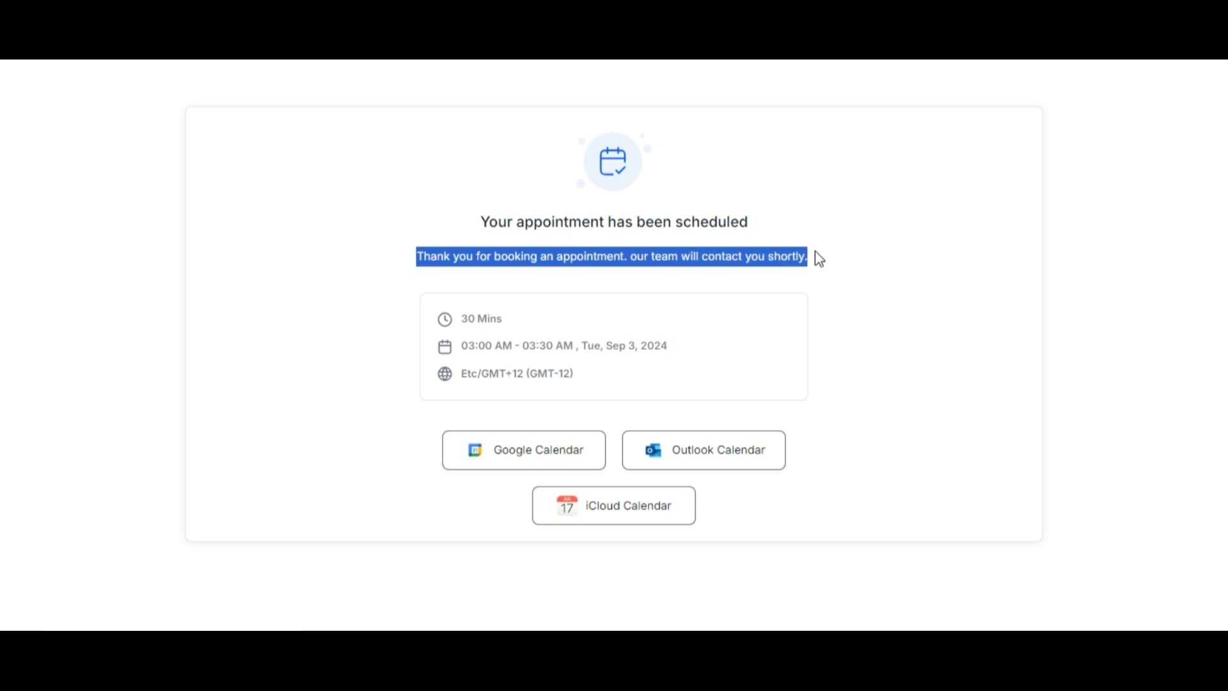